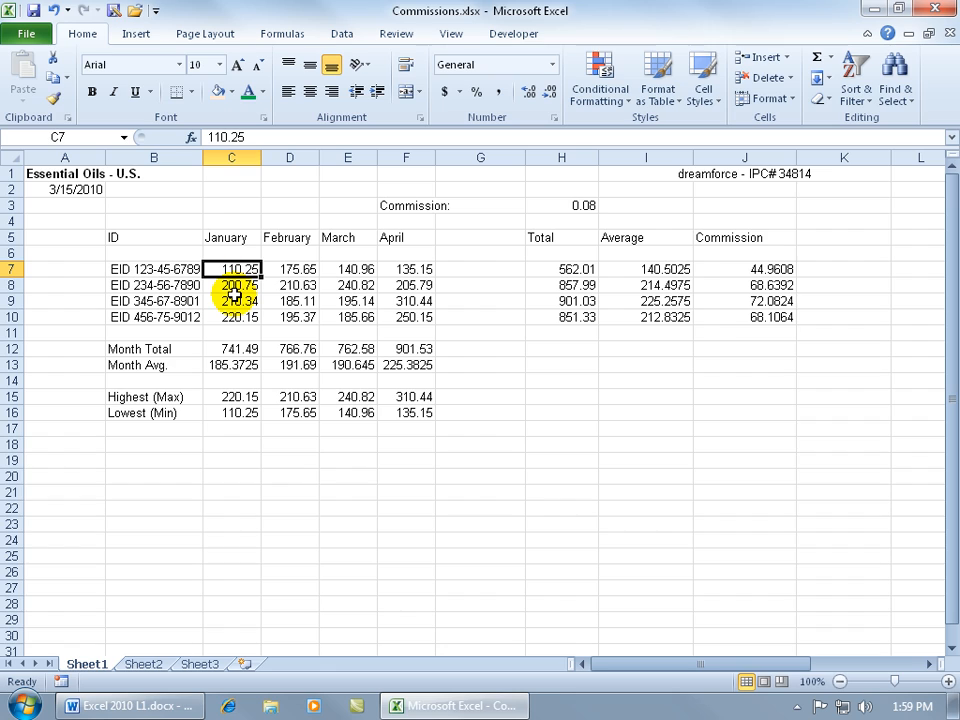
Make C7's value 110.25 bold with a light orange fill
left_click(92, 91)
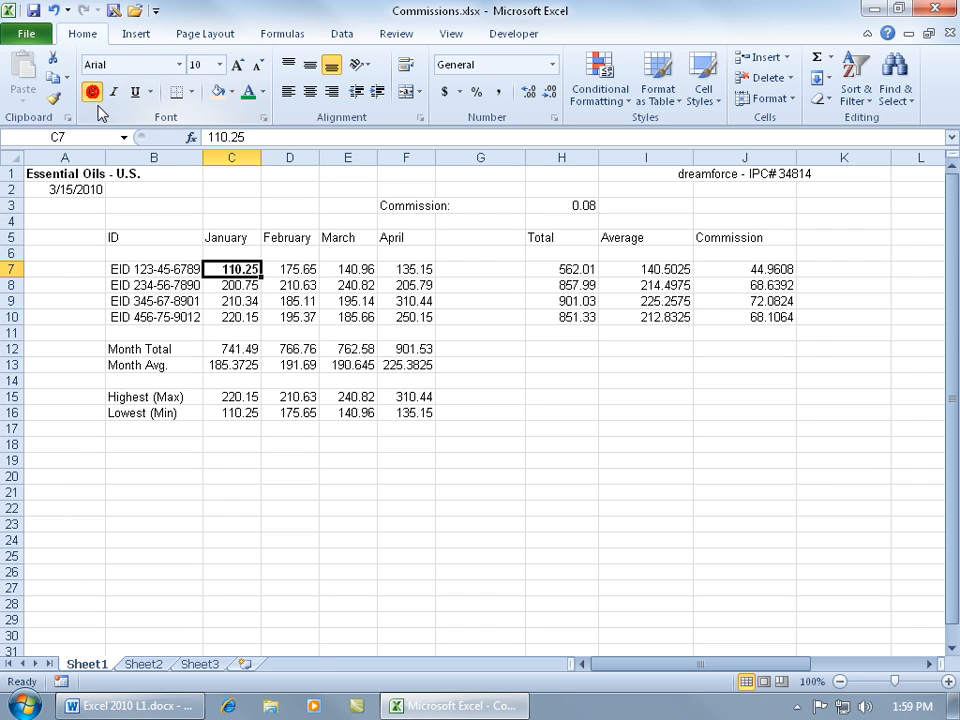
left_click(232, 92)
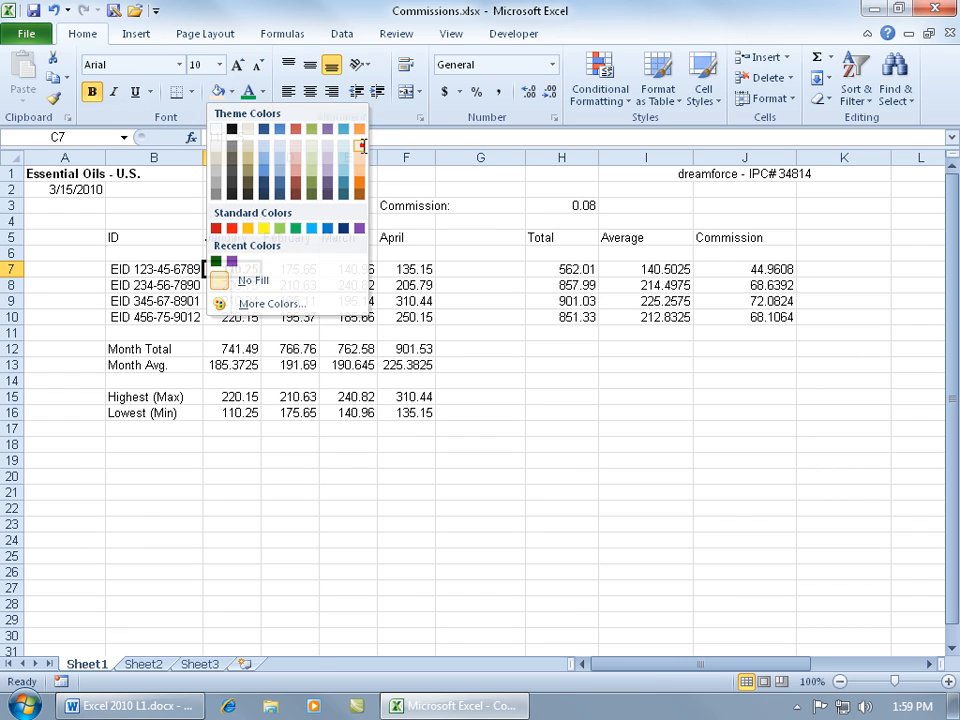
left_click(359, 144)
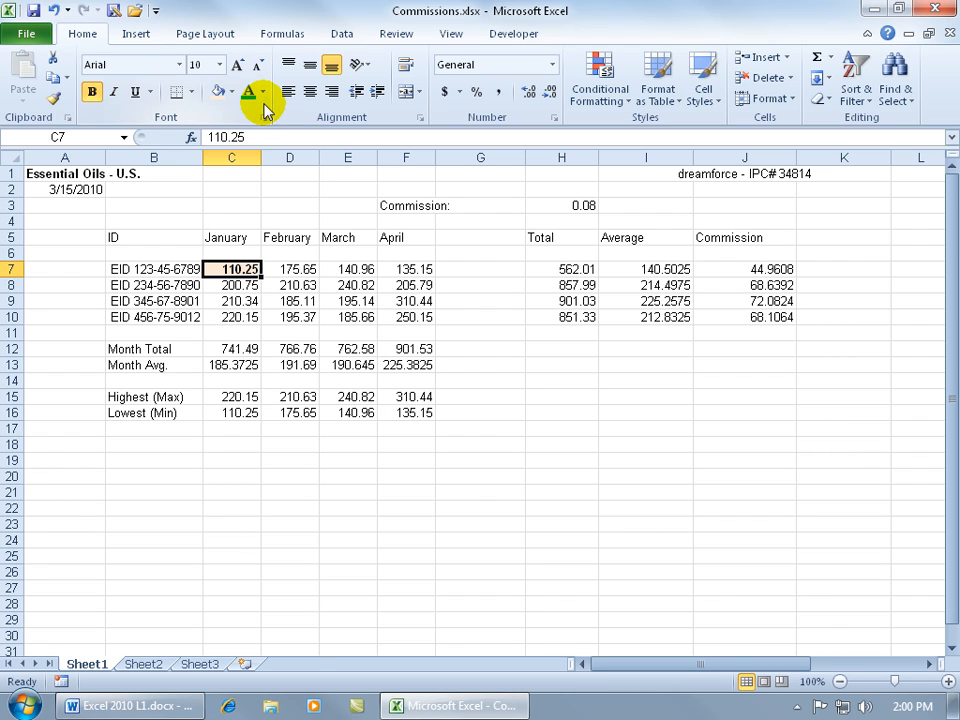
Change the font colour of C7's 110.25 to the standard red
left_click(263, 92)
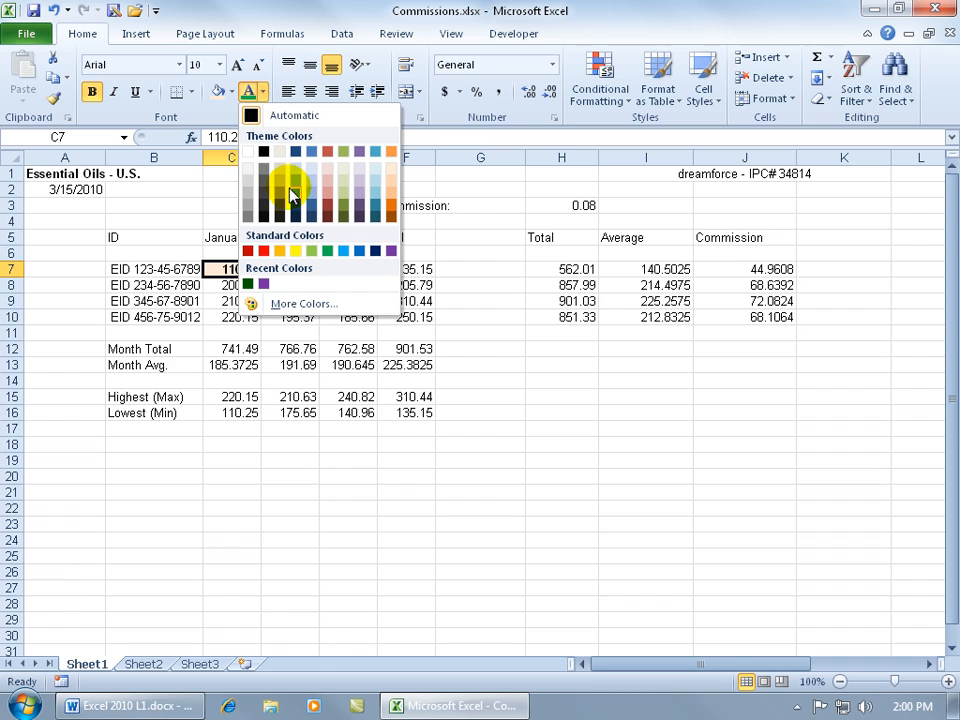
left_click(263, 250)
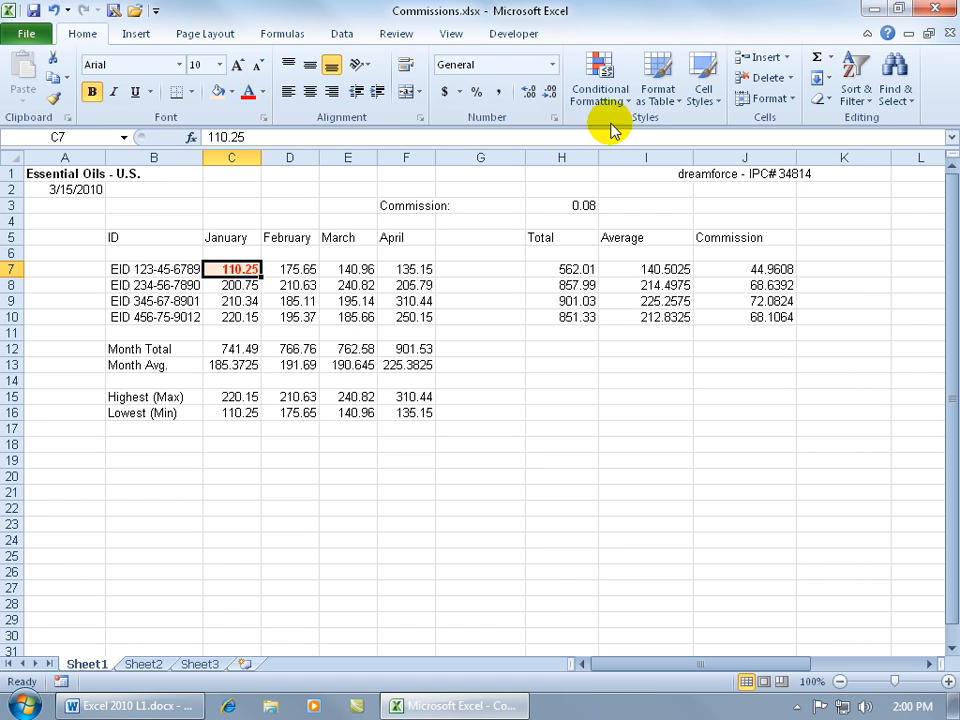
Apply the Bad style from Good, Bad and Neutral to C7, giving pink fill and dark red text
left_click(705, 96)
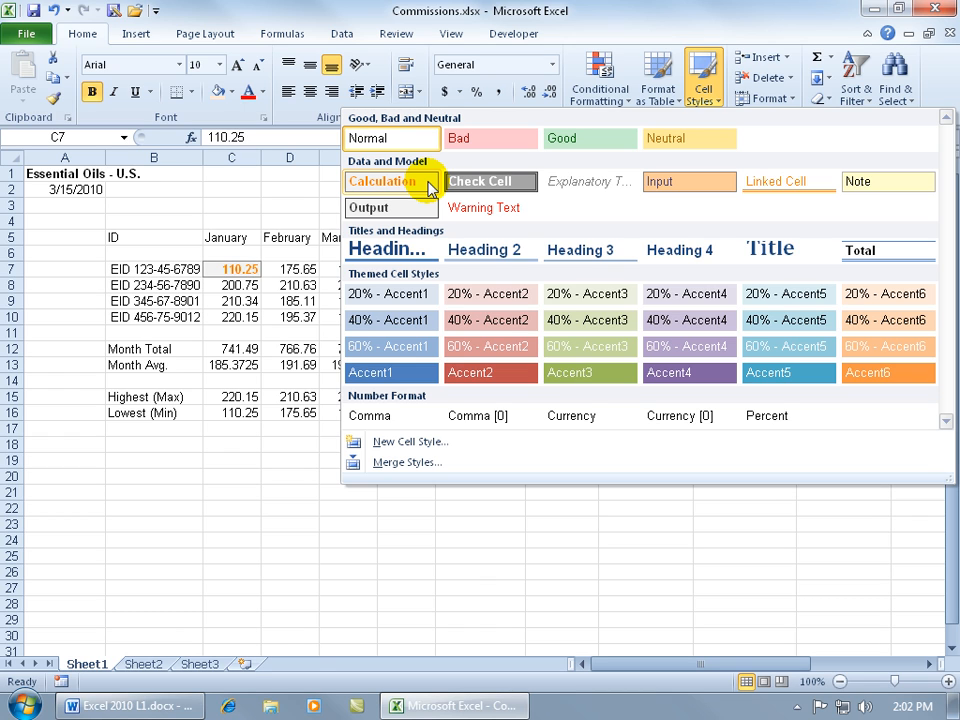
left_click(502, 142)
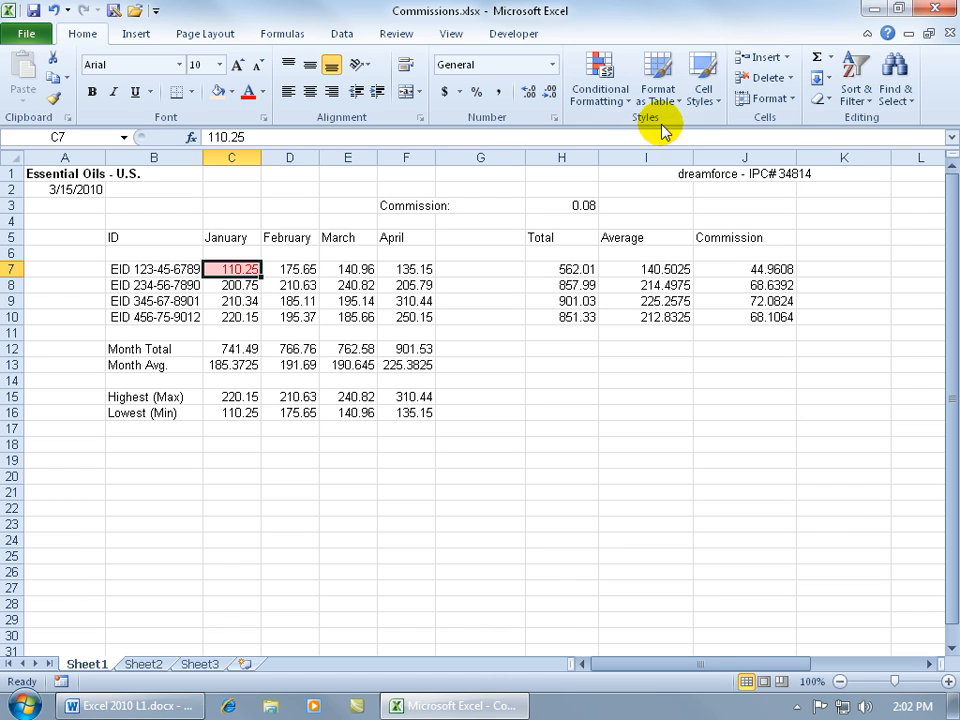
Open the Bad cell style for modification from the Cell Styles gallery
left_click(706, 108)
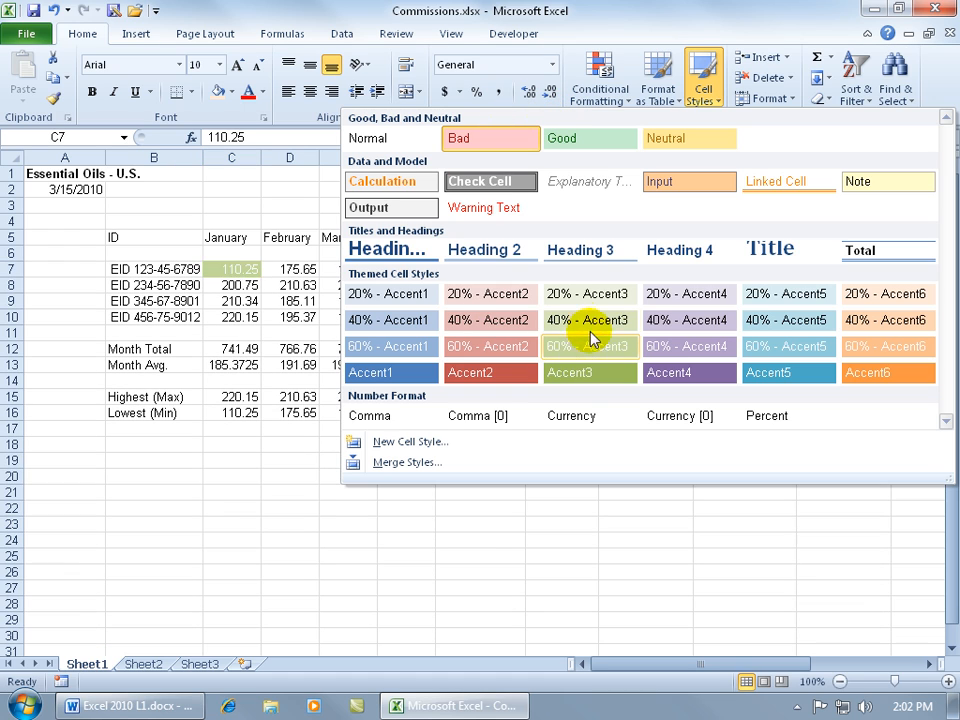
right_click(487, 140)
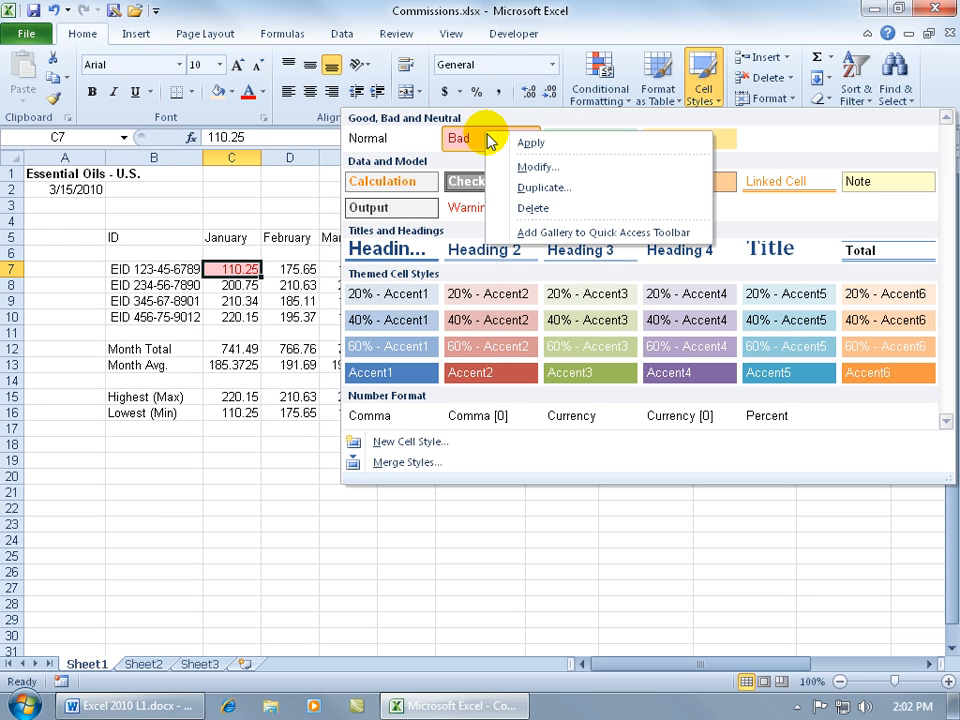
left_click(557, 172)
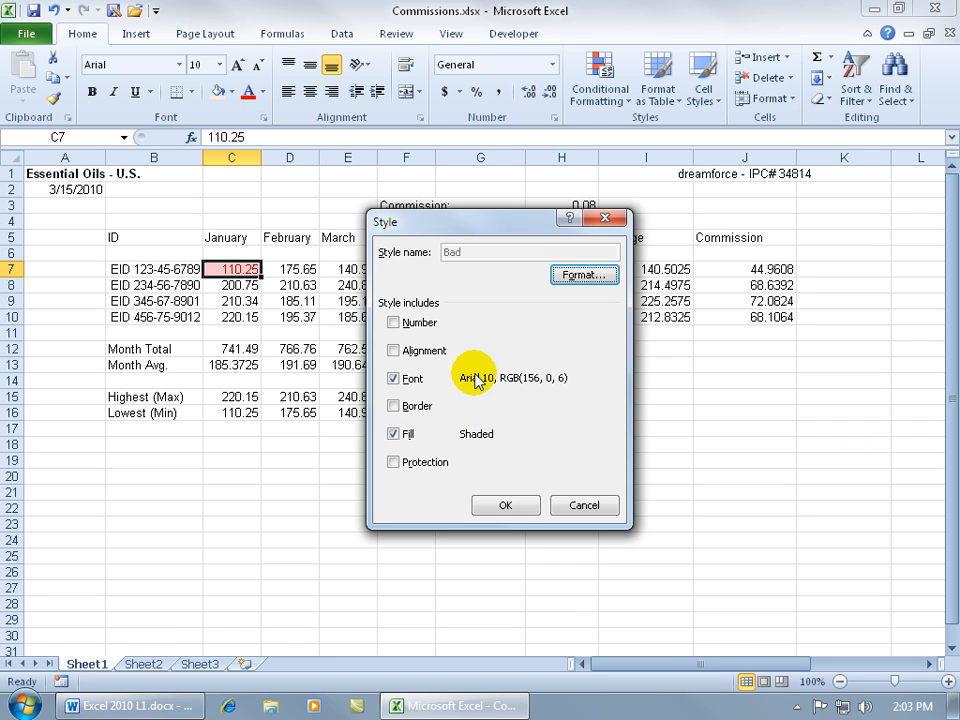
Bring up the Bad style's font colour in the custom colour chooser, at RGB 156, 0, 6
left_click(578, 274)
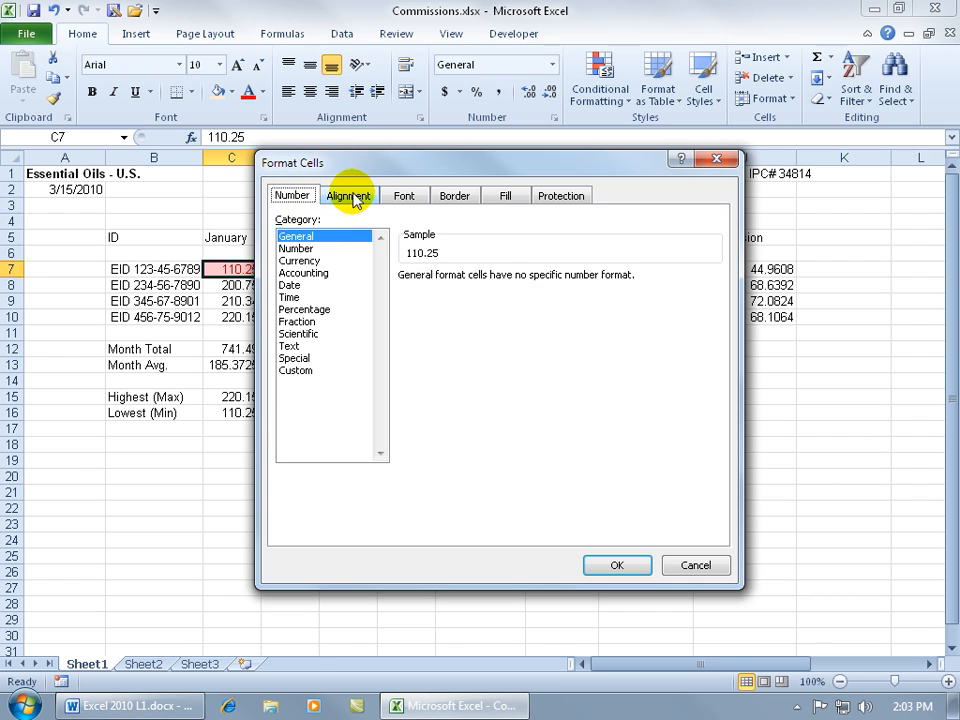
left_click(405, 196)
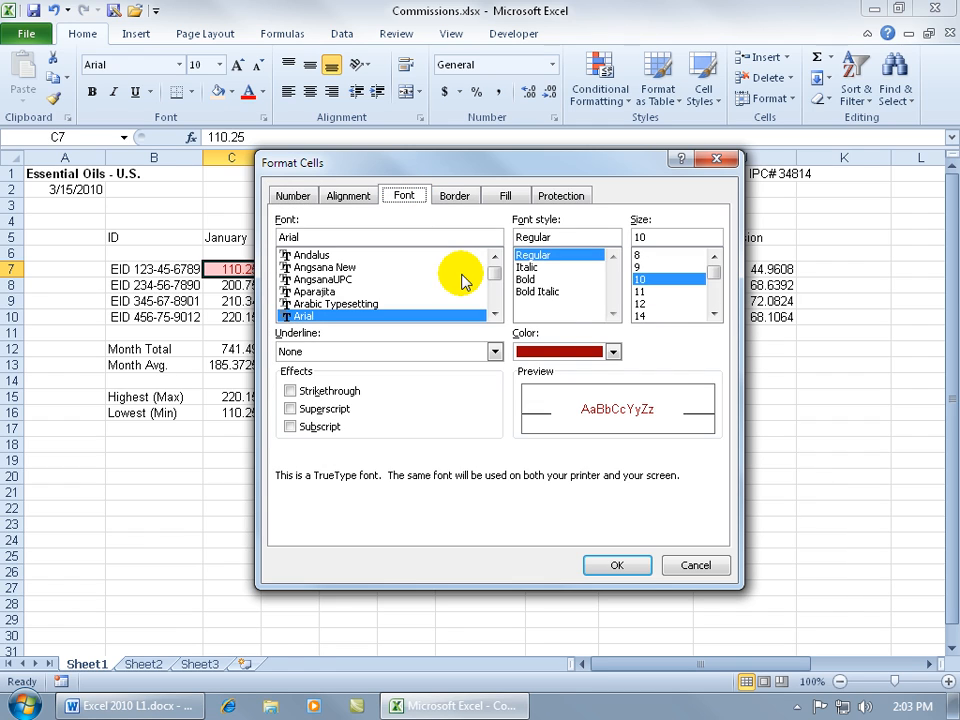
left_click(614, 353)
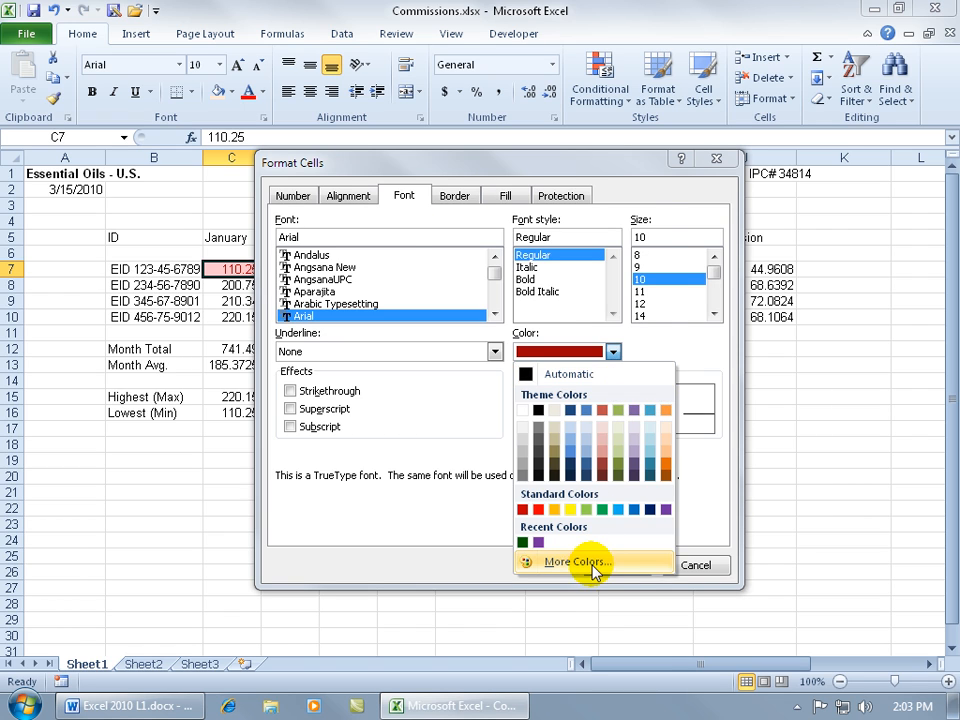
left_click(555, 561)
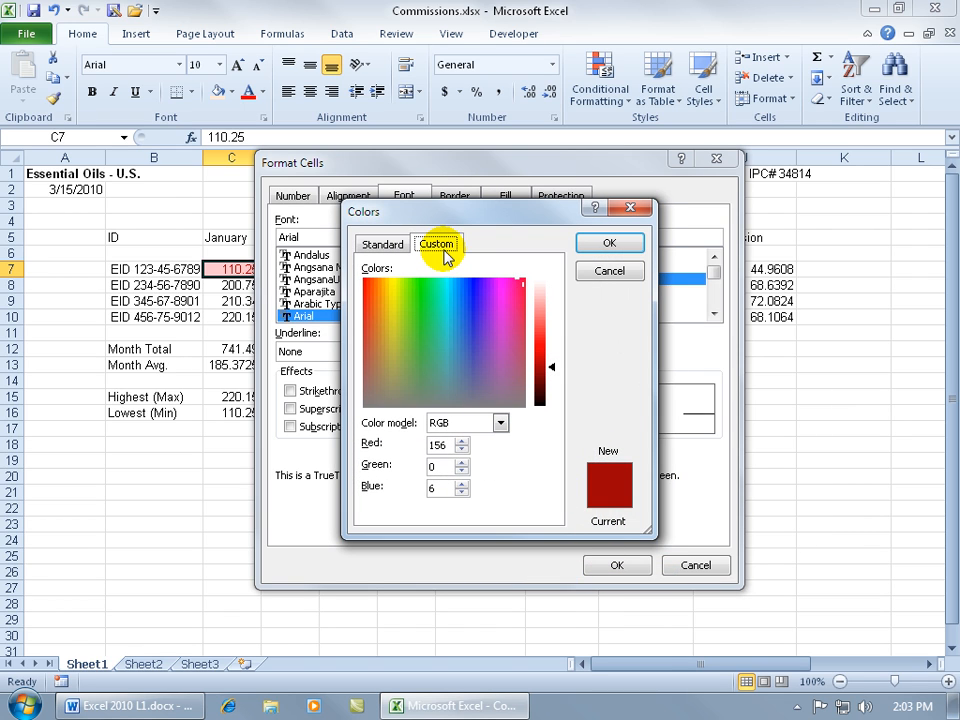
Set the Bad style's new font colour to dark green, RGB 0, 96, 0
left_click(461, 442)
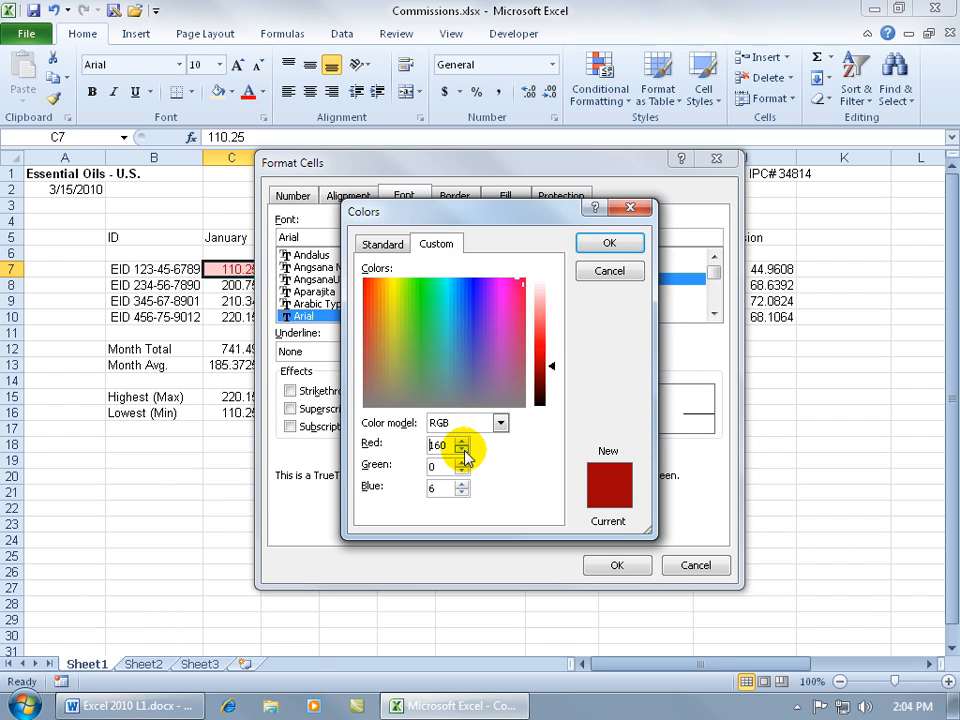
left_click(463, 450)
left_click(463, 450)
left_click(463, 450)
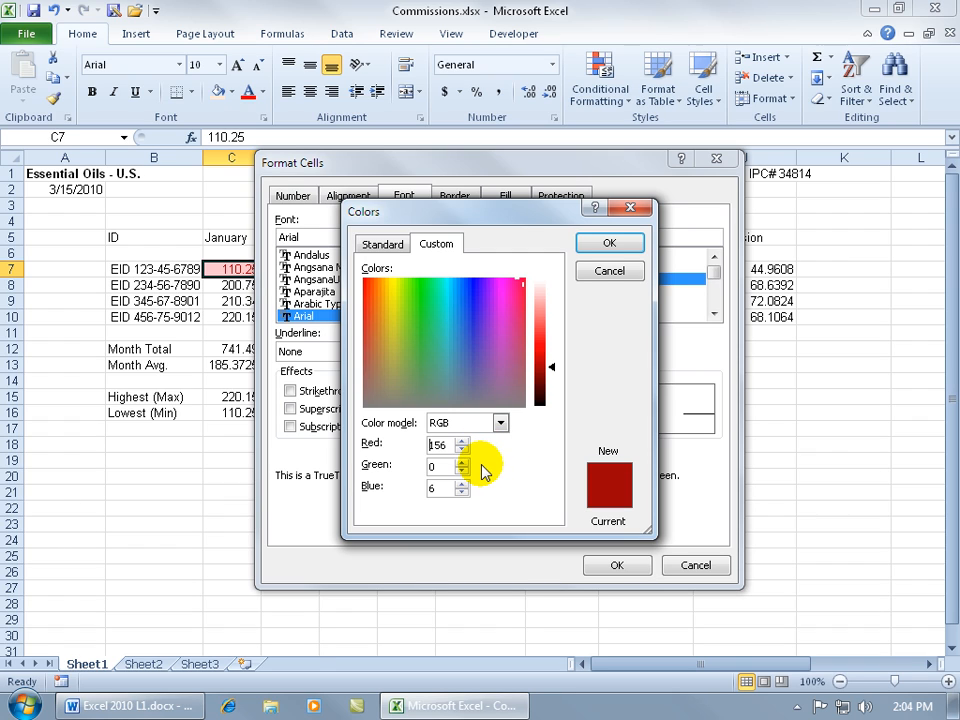
left_click(427, 296)
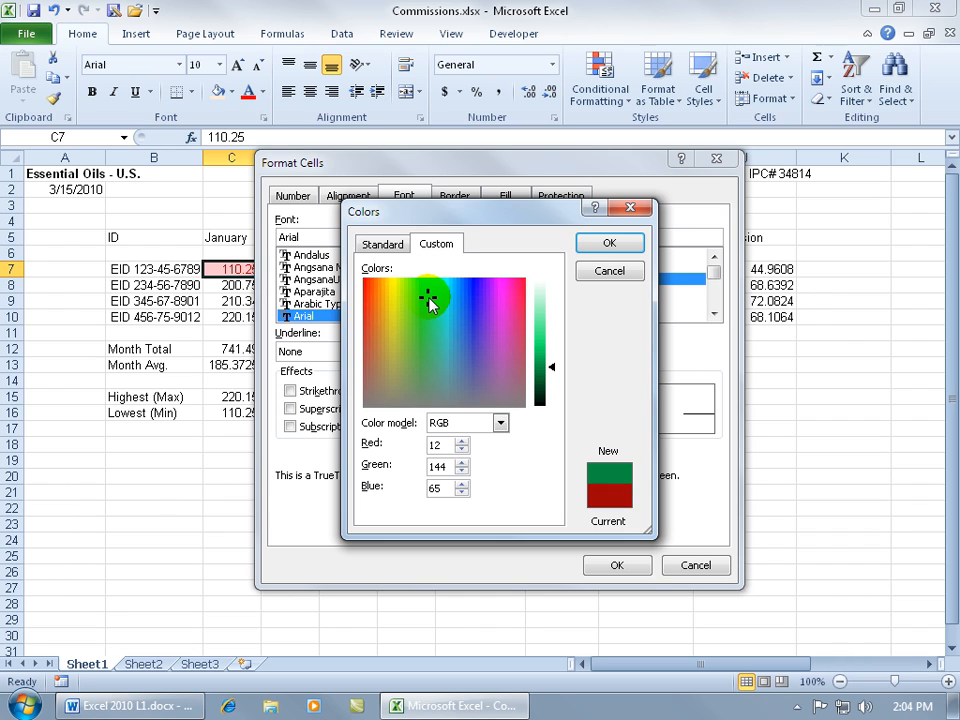
left_click_drag(442, 446, 398, 446)
type("0")
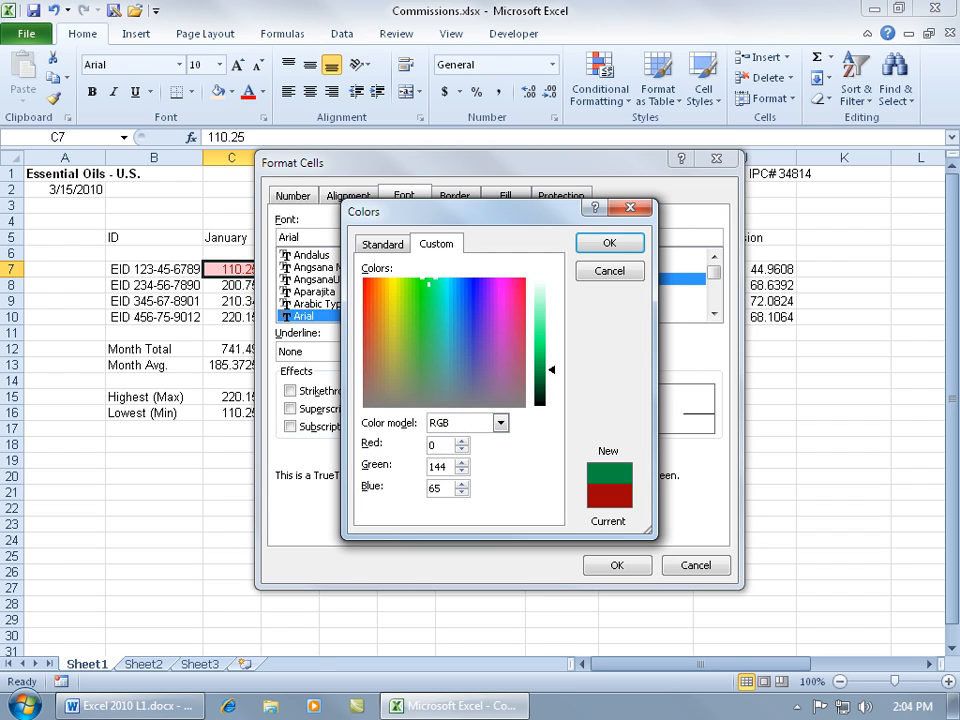
left_click_drag(450, 466, 407, 471)
type("97")
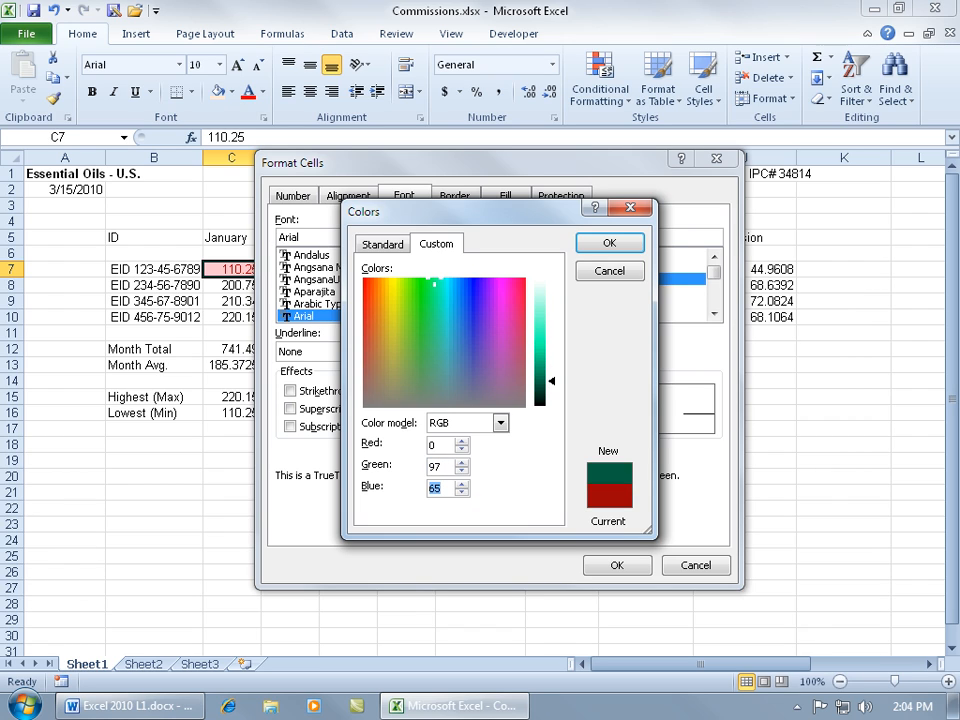
type("0")
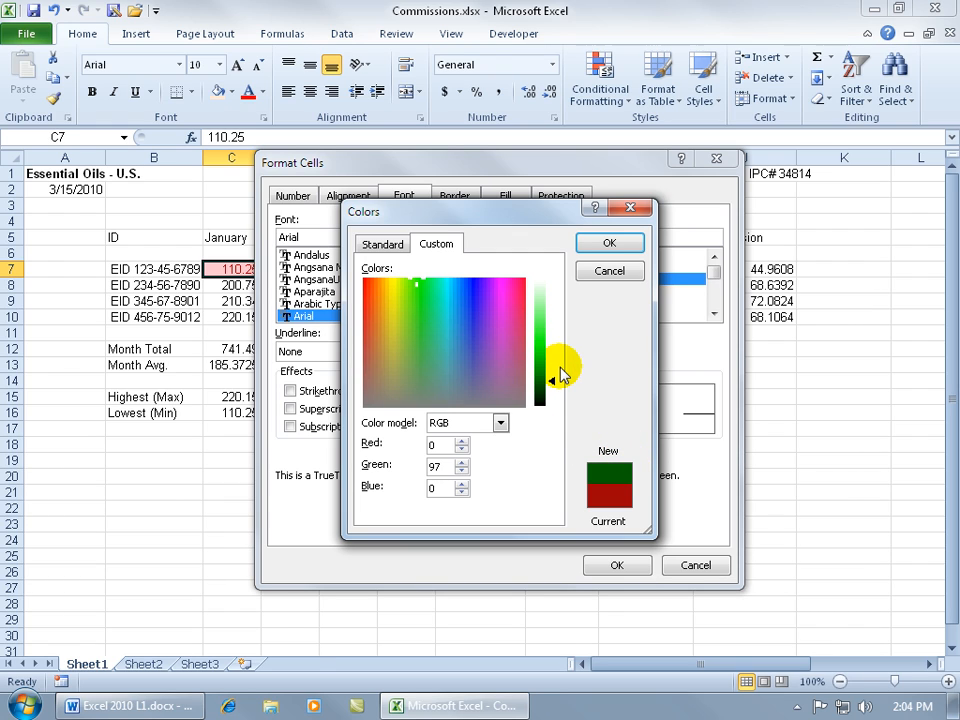
mouse_move(553, 381)
left_mouse_down()
mouse_move(553, 349)
mouse_move(555, 386)
left_mouse_up()
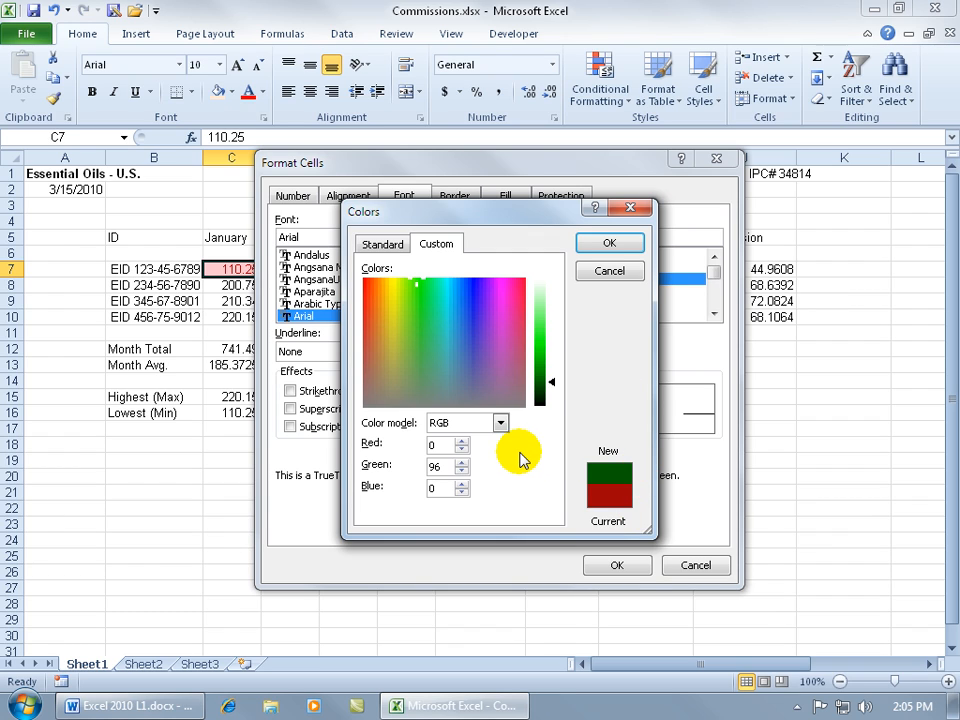
Give the Bad style a green font, settling on the standard green swatch
left_click(598, 244)
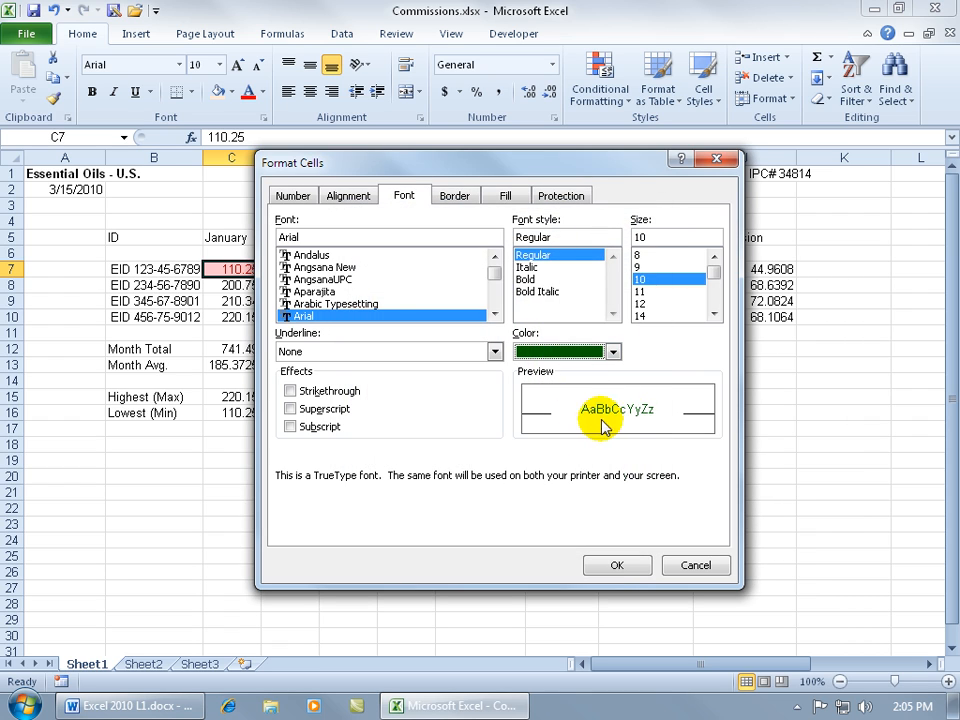
left_click(617, 565)
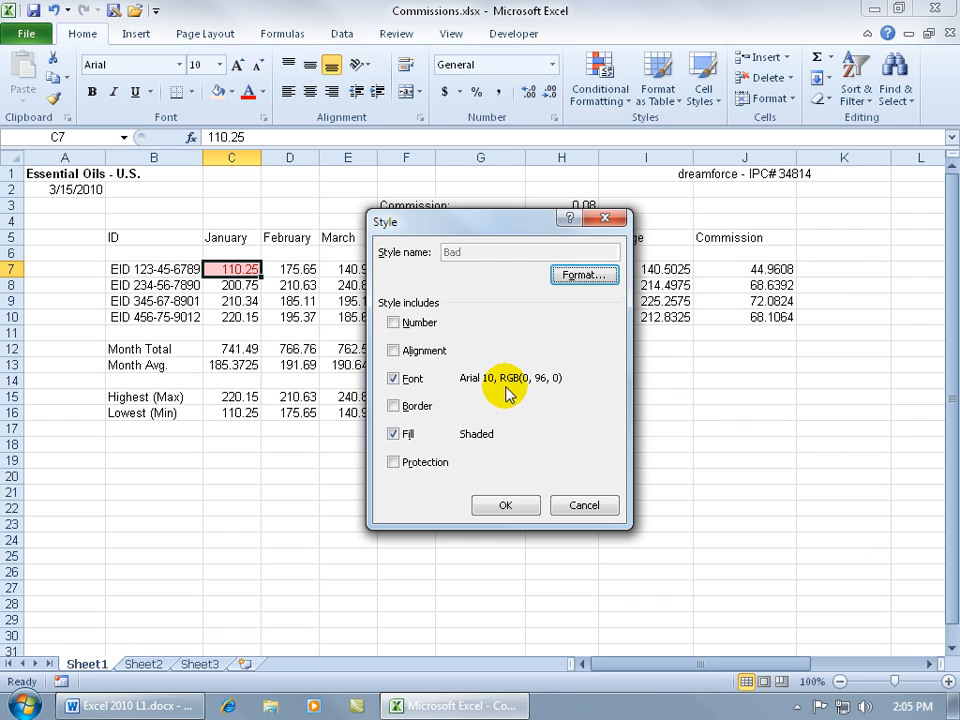
left_click(586, 274)
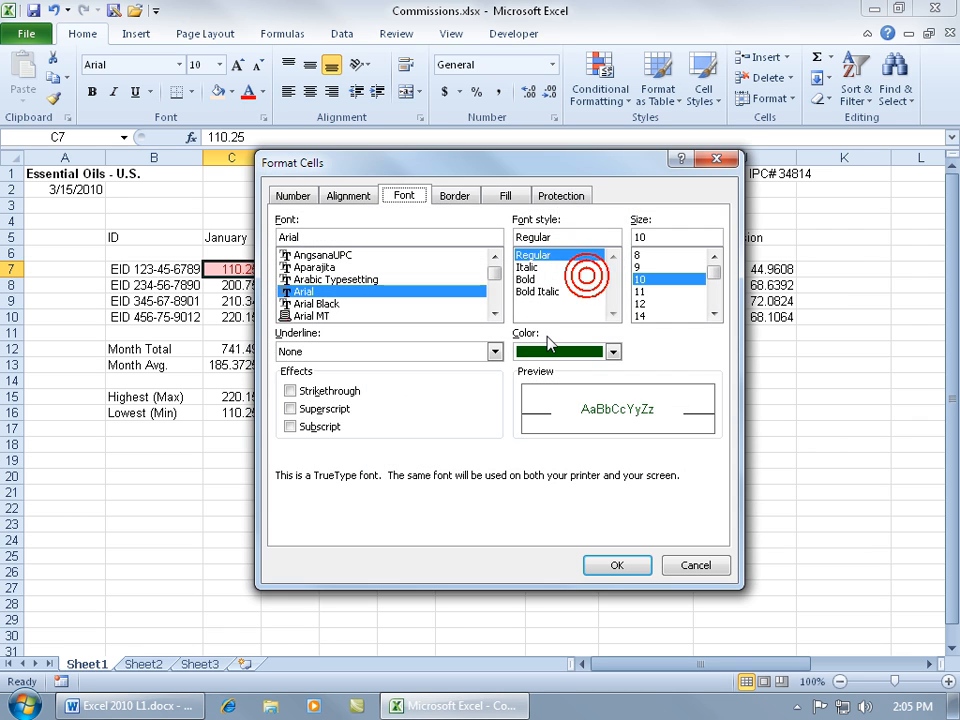
left_click(613, 351)
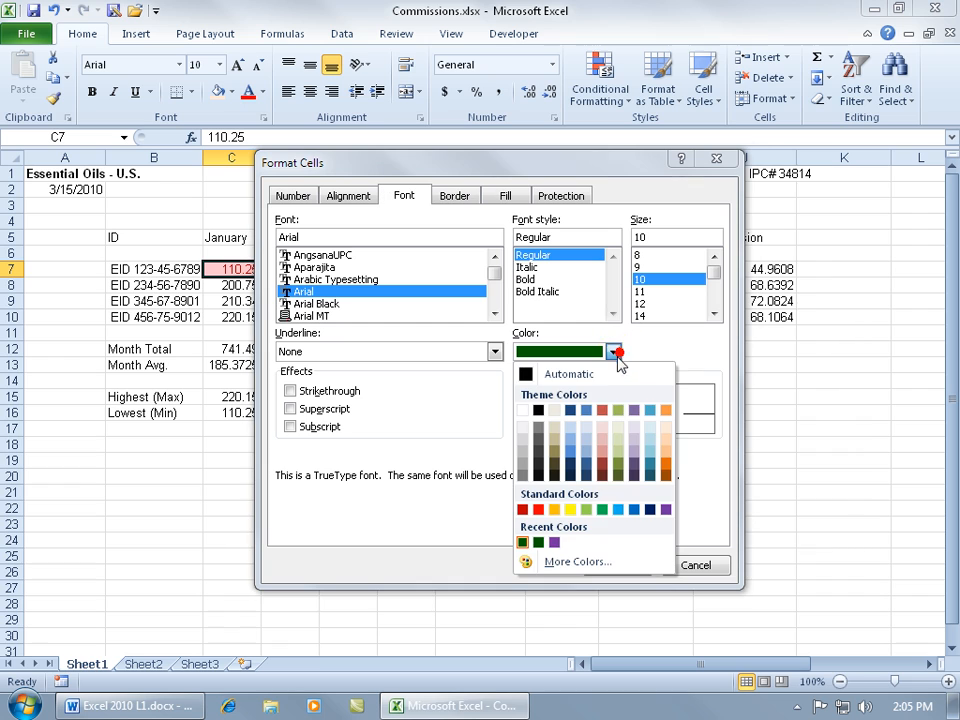
left_click(602, 511)
left_click(610, 565)
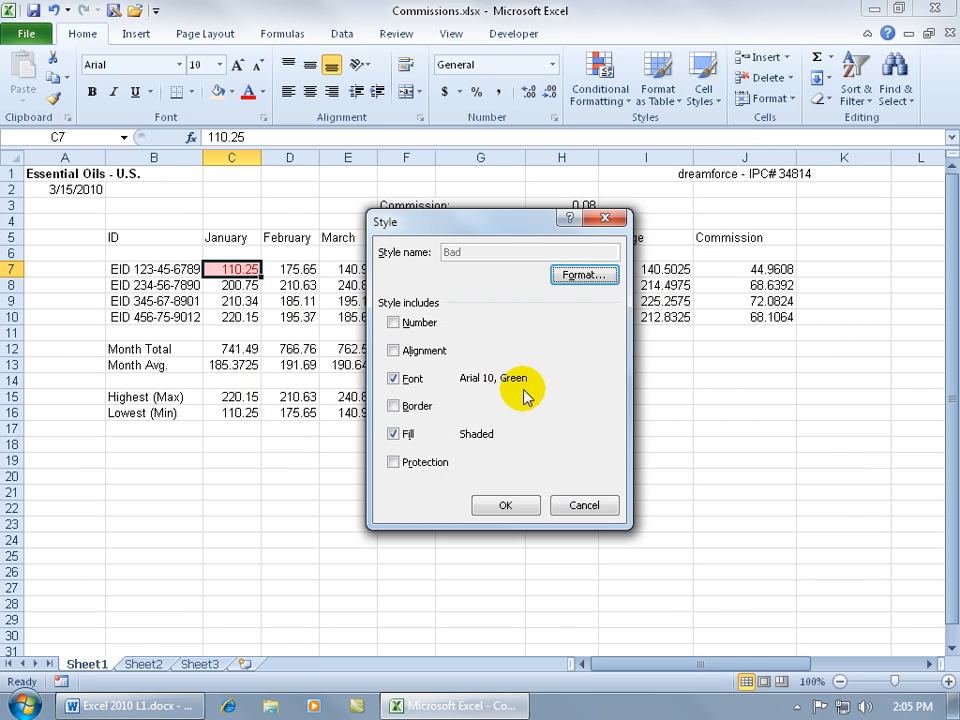
Include the Currency $#,##0.00 number format in the Bad style and save it
left_click(393, 323)
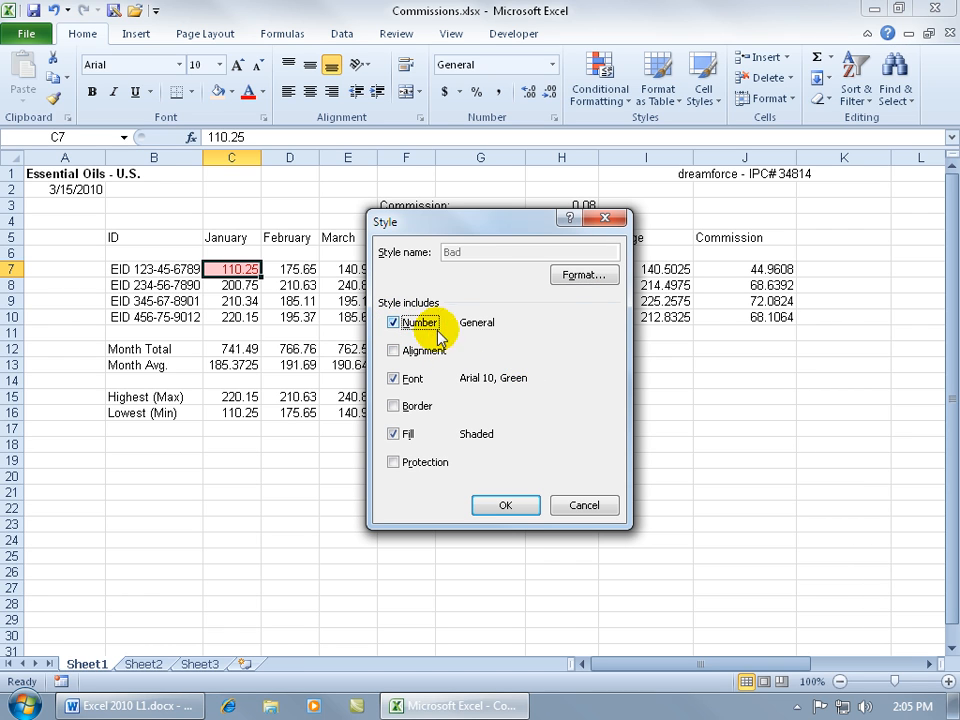
left_click(582, 279)
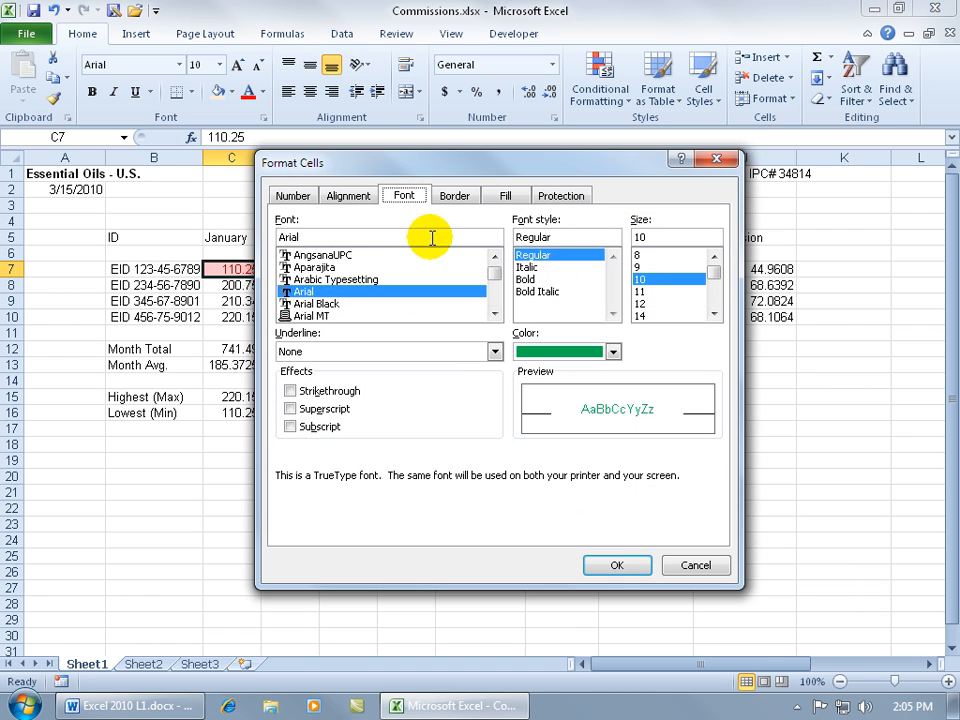
left_click(298, 198)
left_click(299, 260)
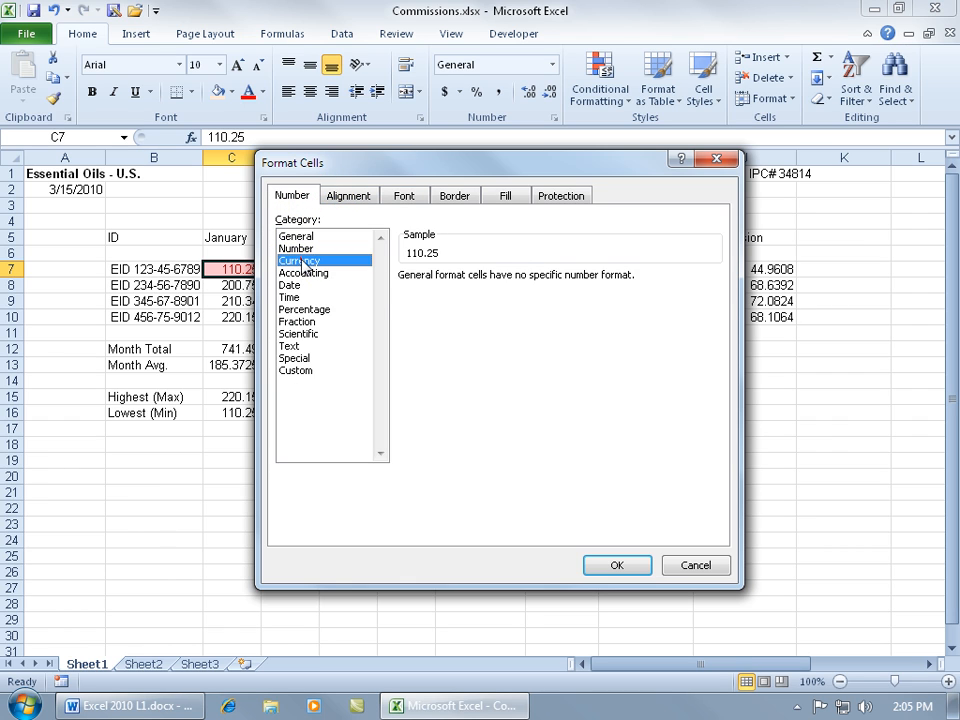
left_click(612, 565)
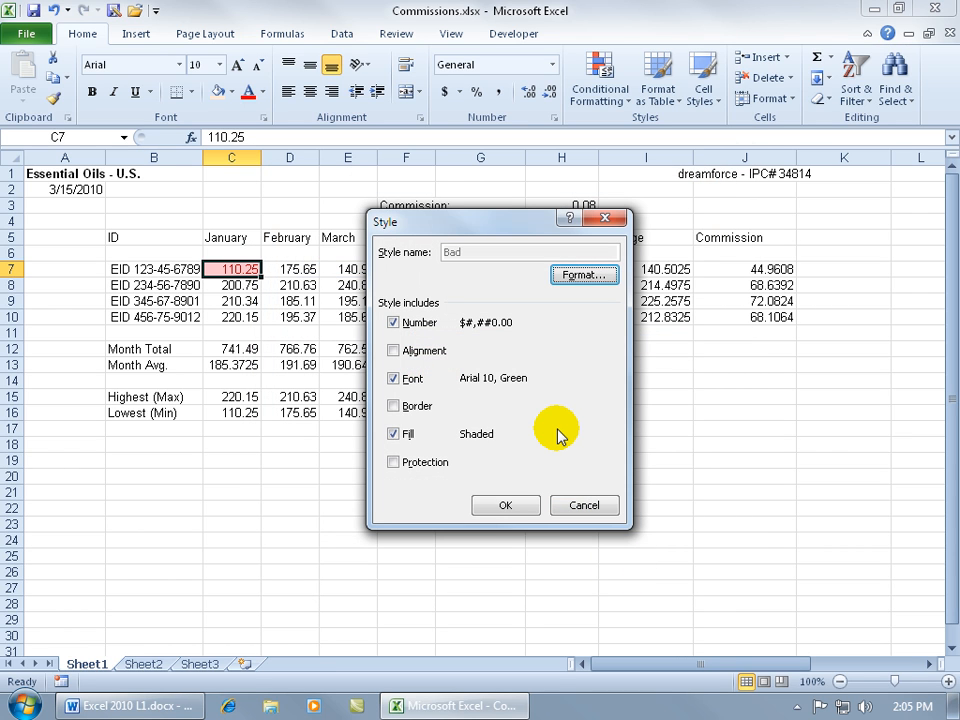
left_click(505, 505)
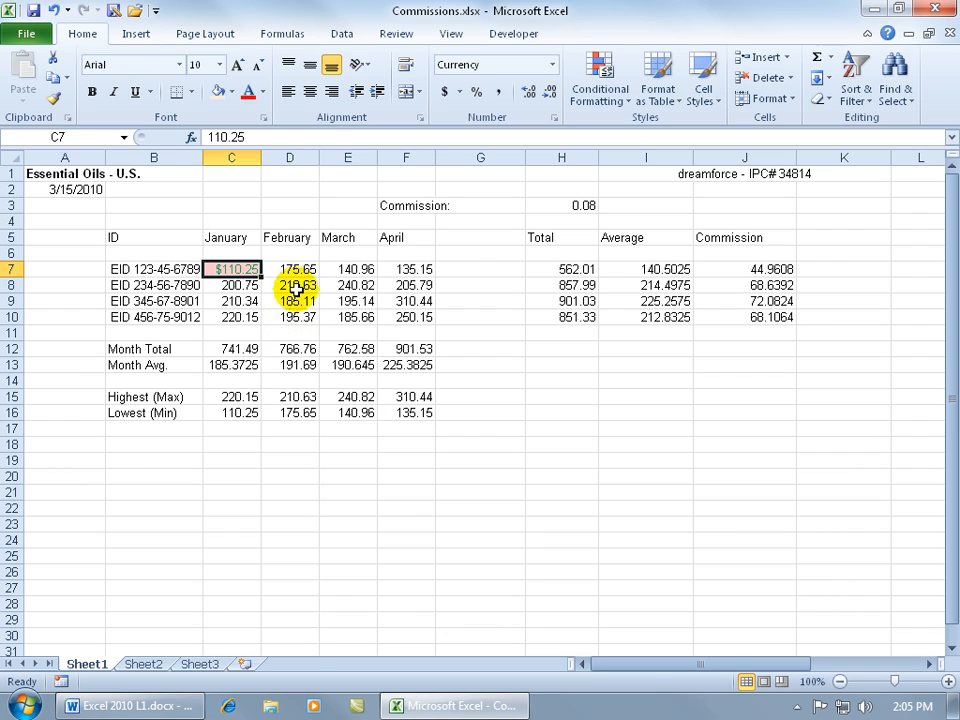
Select D8:E10, then undo the green style change so C7 is red on pink again
left_click_drag(290, 285, 365, 316)
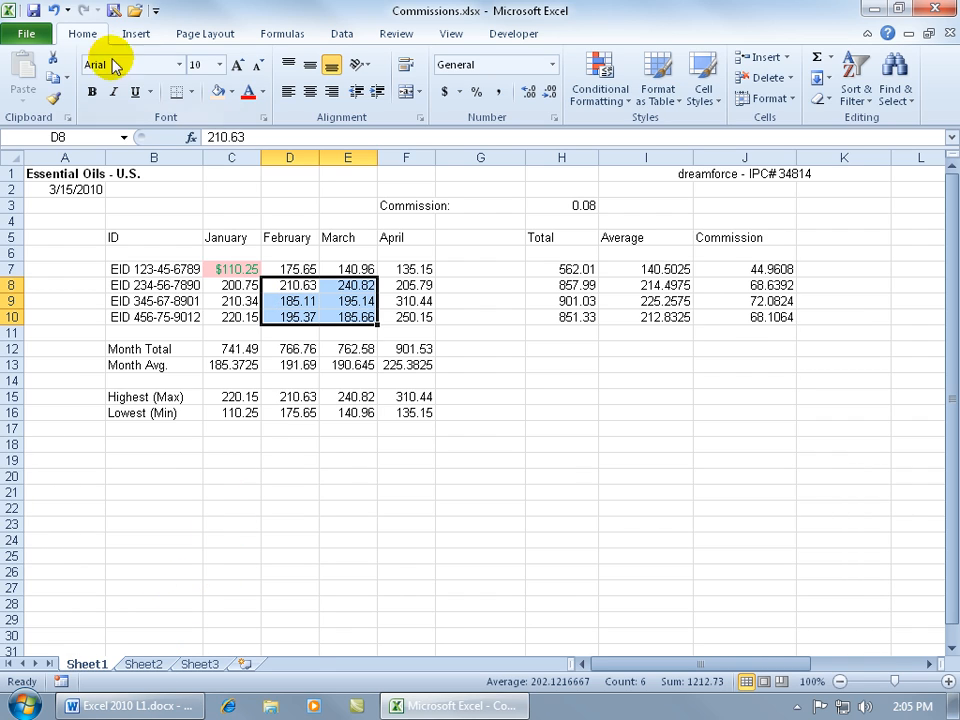
left_click(701, 94)
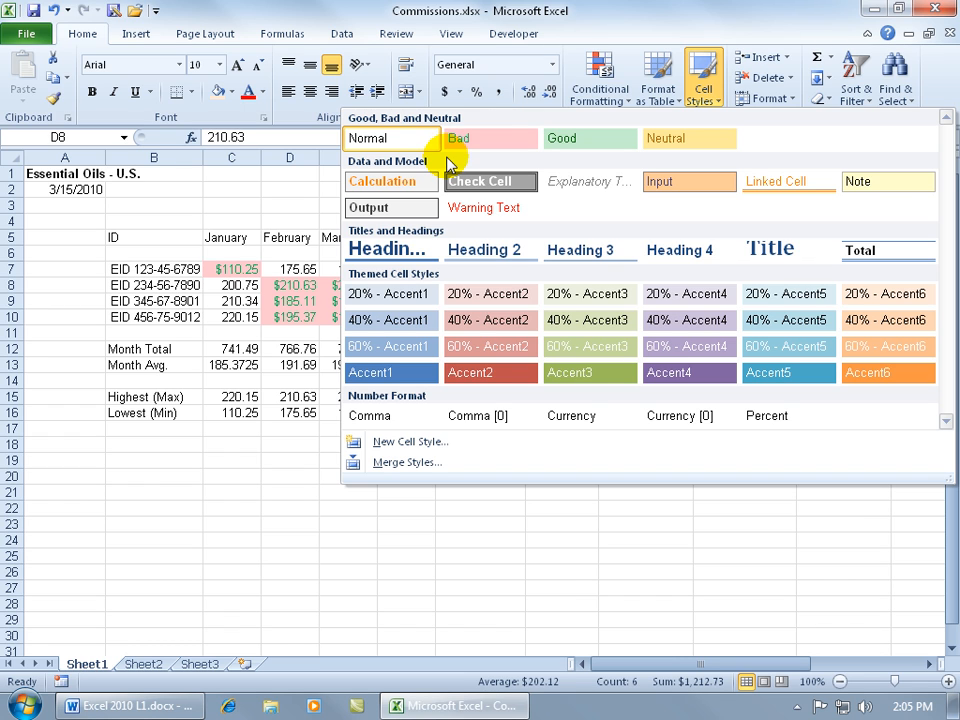
left_click(273, 202)
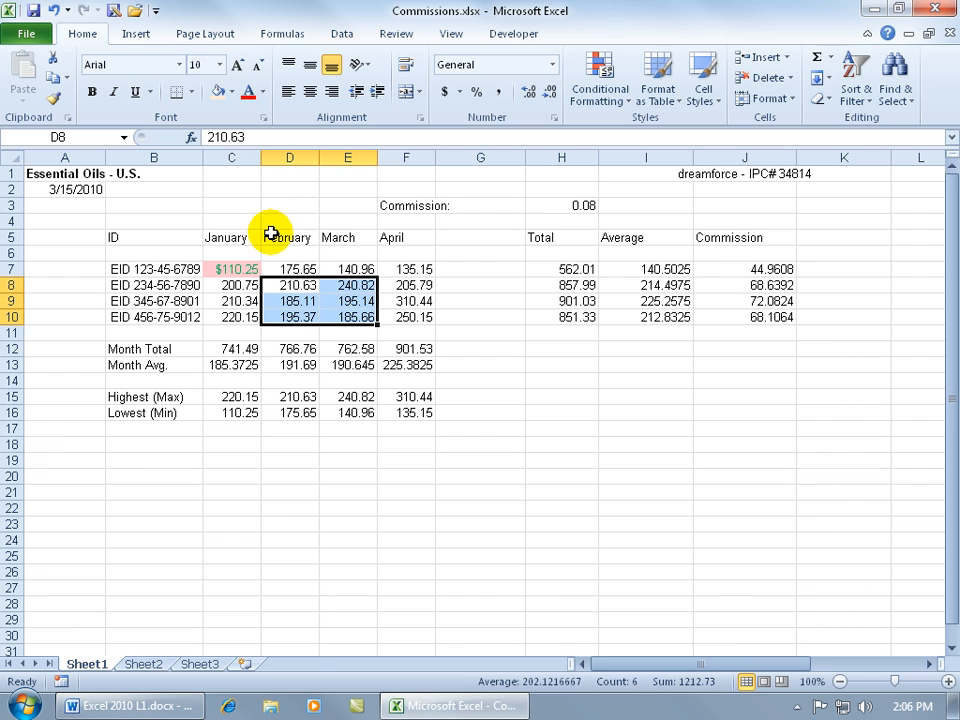
left_click(53, 12)
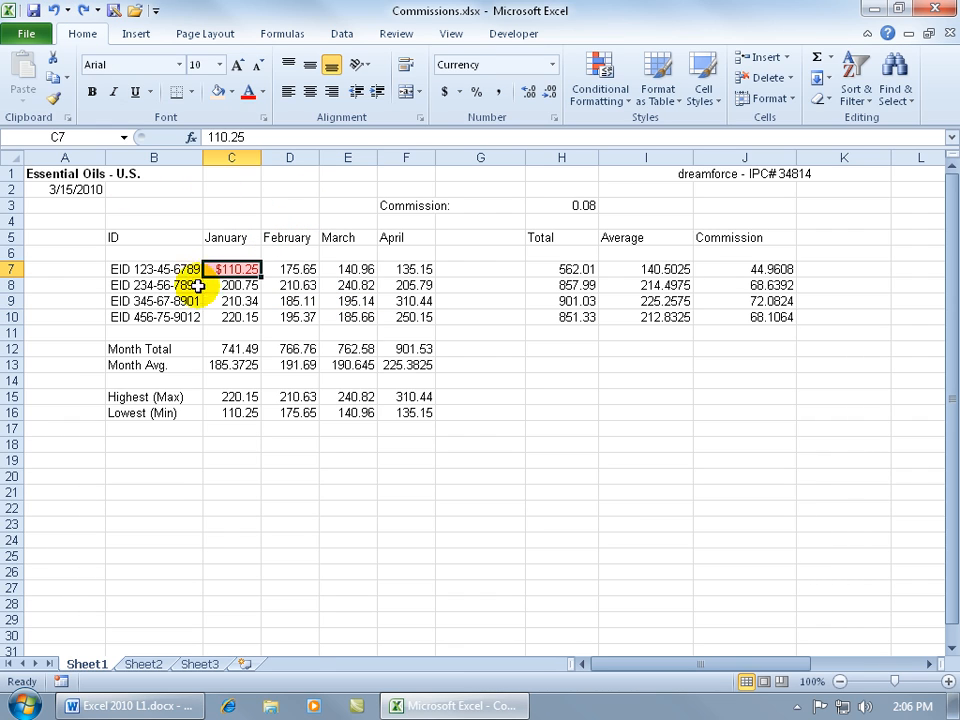
Reapply the Bad style to C7 and reopen the Cell Styles gallery
left_click(700, 92)
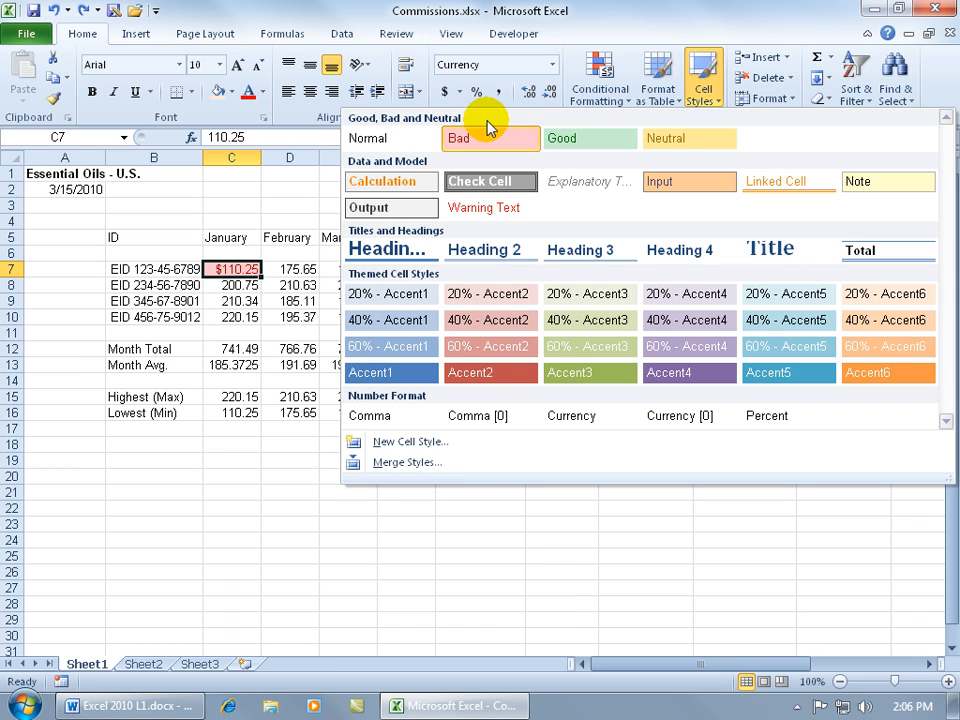
left_click(454, 134)
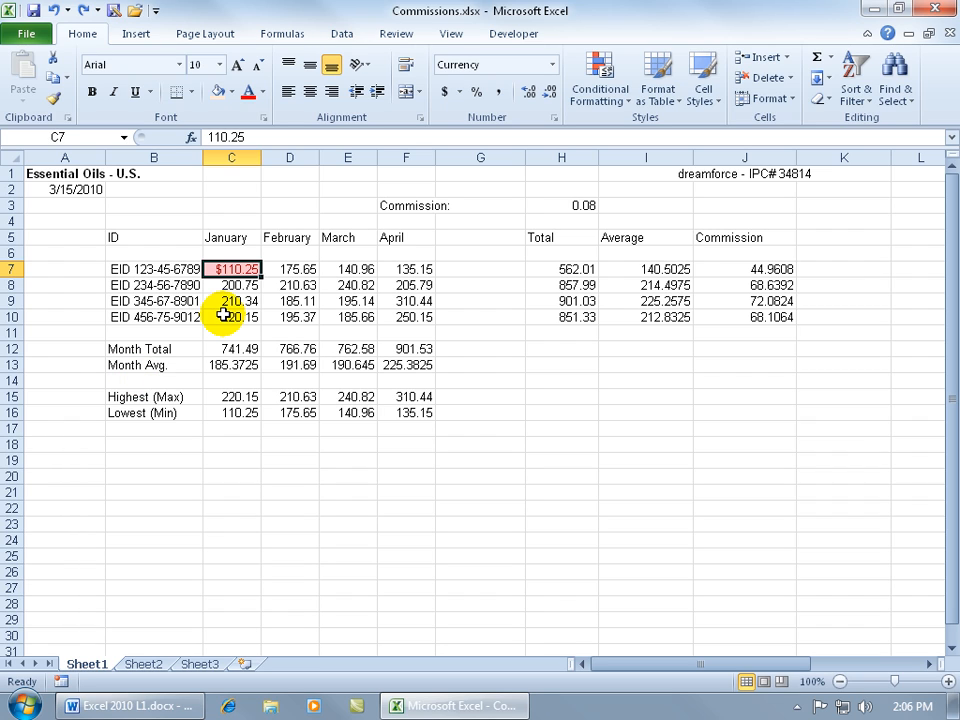
left_click(705, 90)
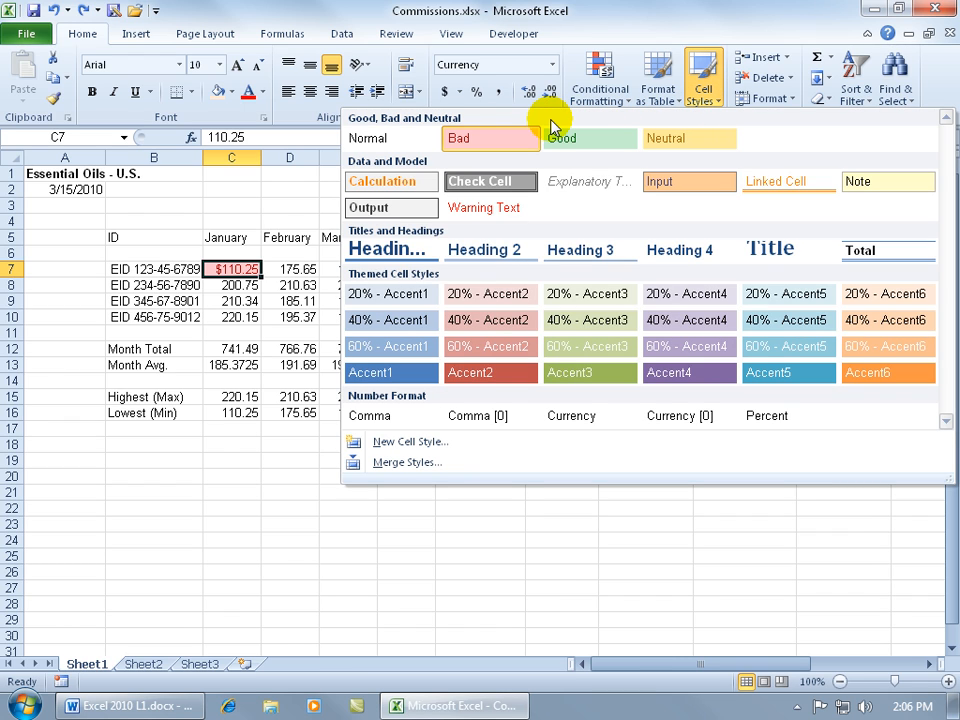
right_click(506, 137)
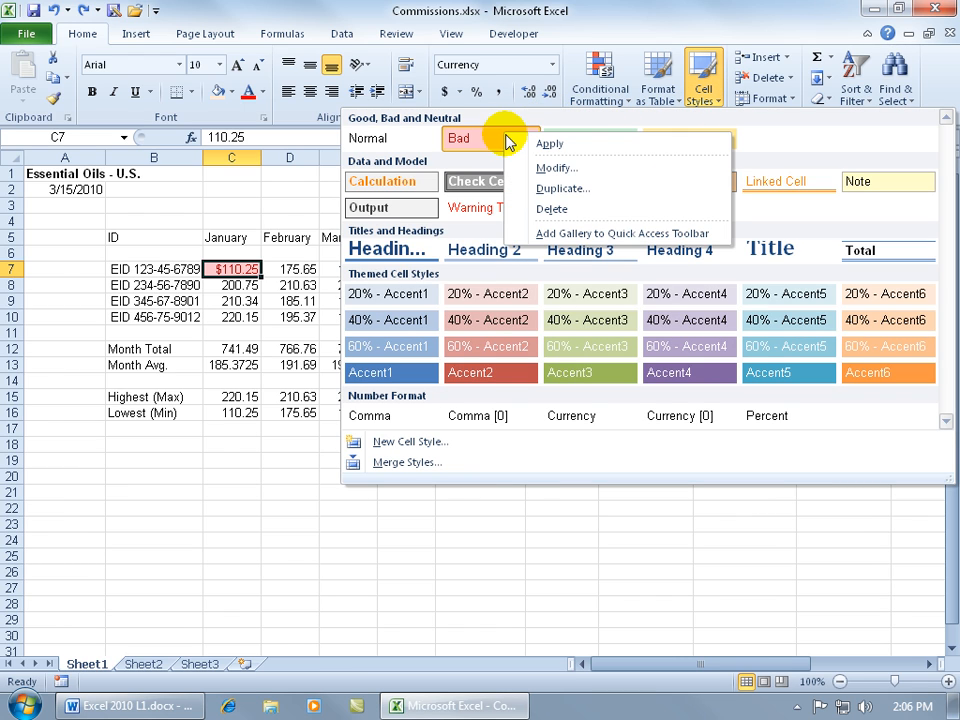
left_click(484, 122)
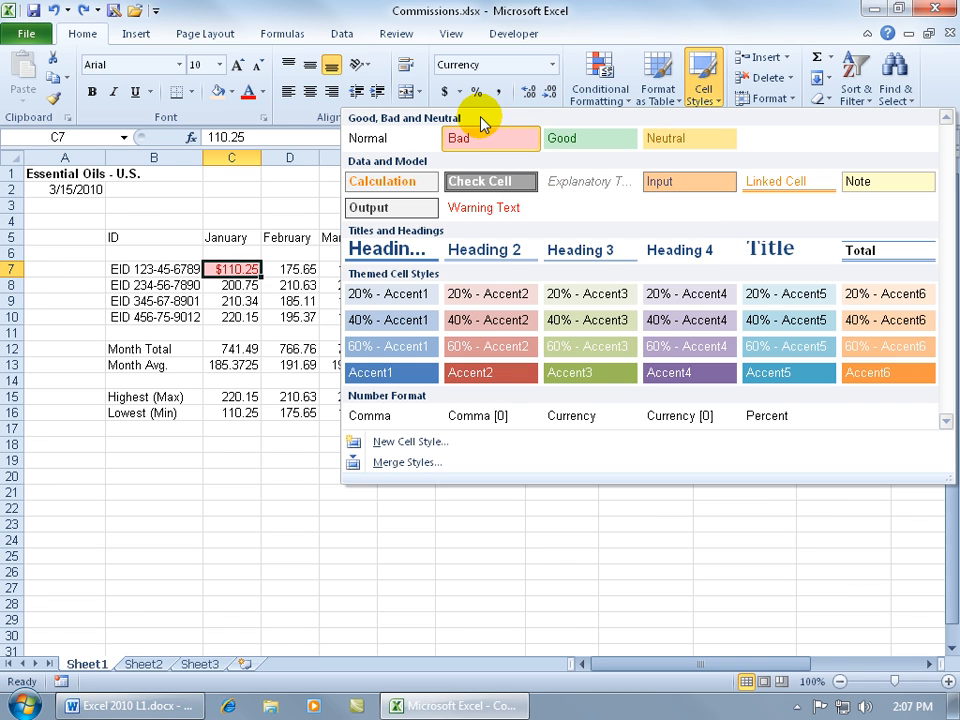
Create a new cell style 'Spiffy Stuff' from C7, excluding the Number format
left_click(440, 441)
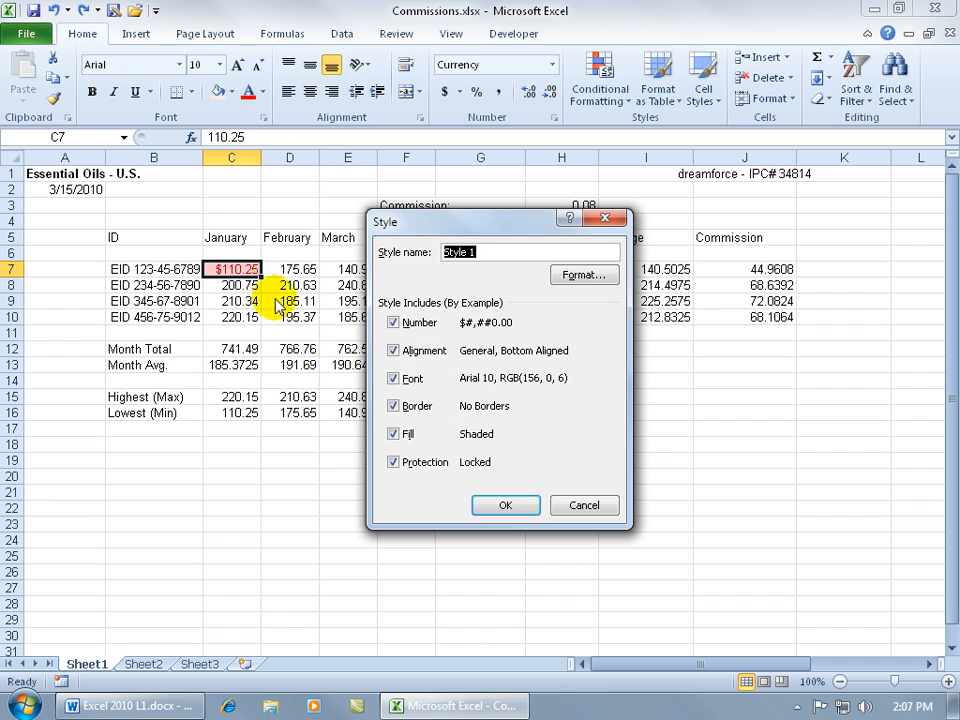
left_click(395, 378)
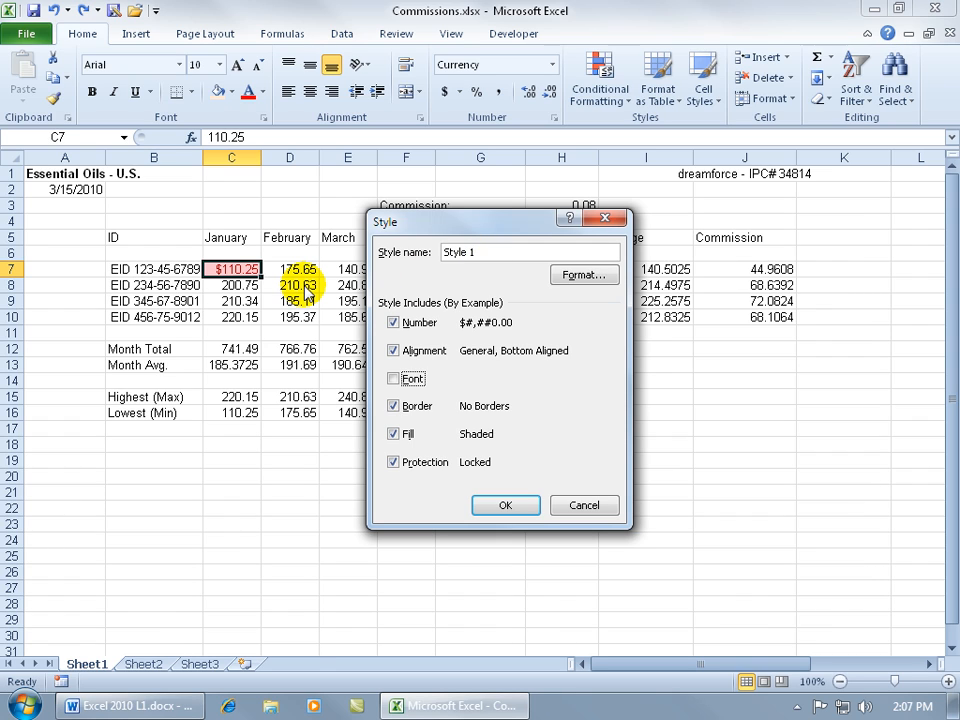
left_click(393, 379)
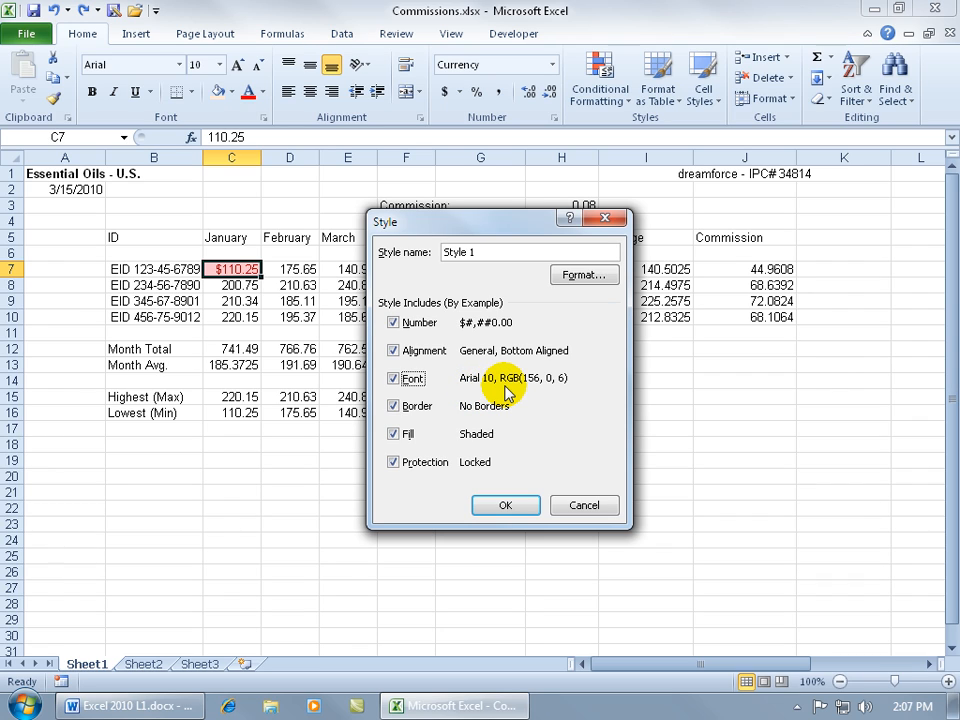
left_click(393, 322)
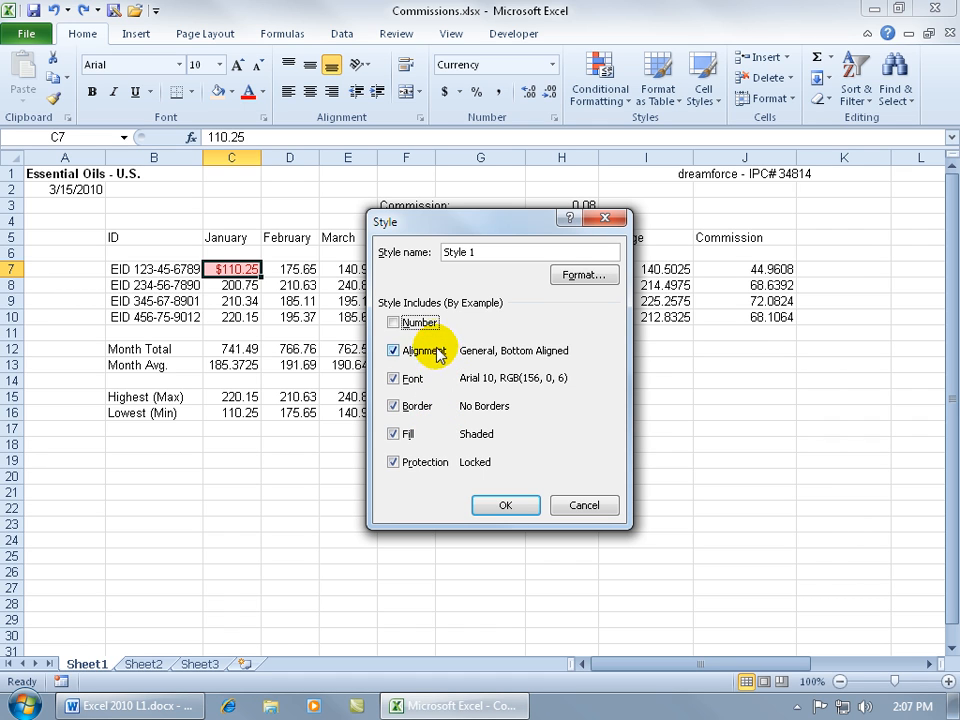
left_click(578, 275)
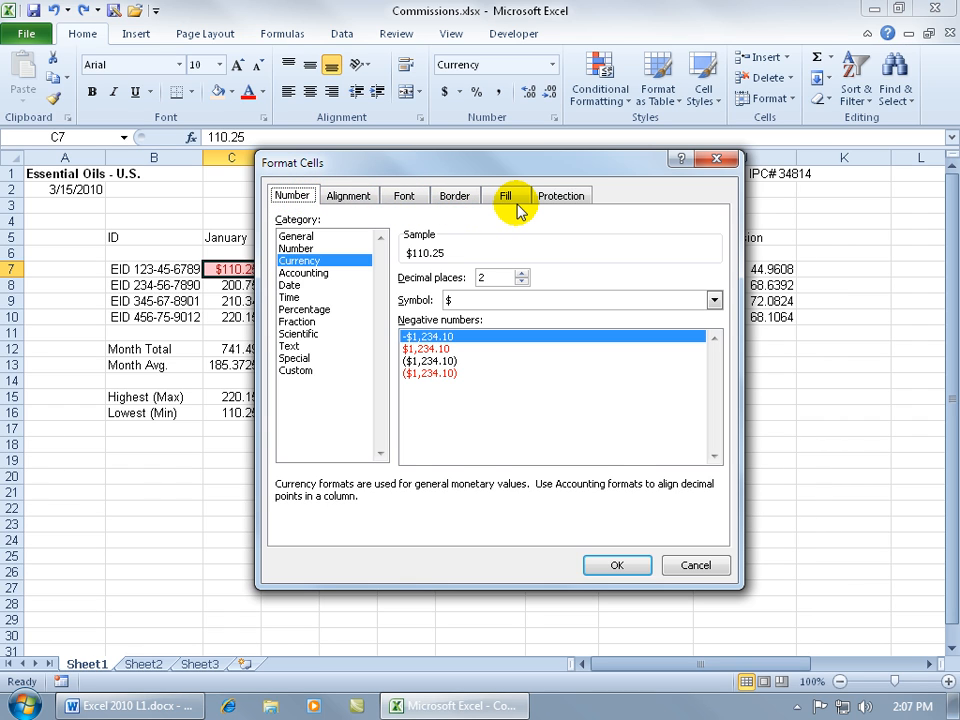
left_click(693, 567)
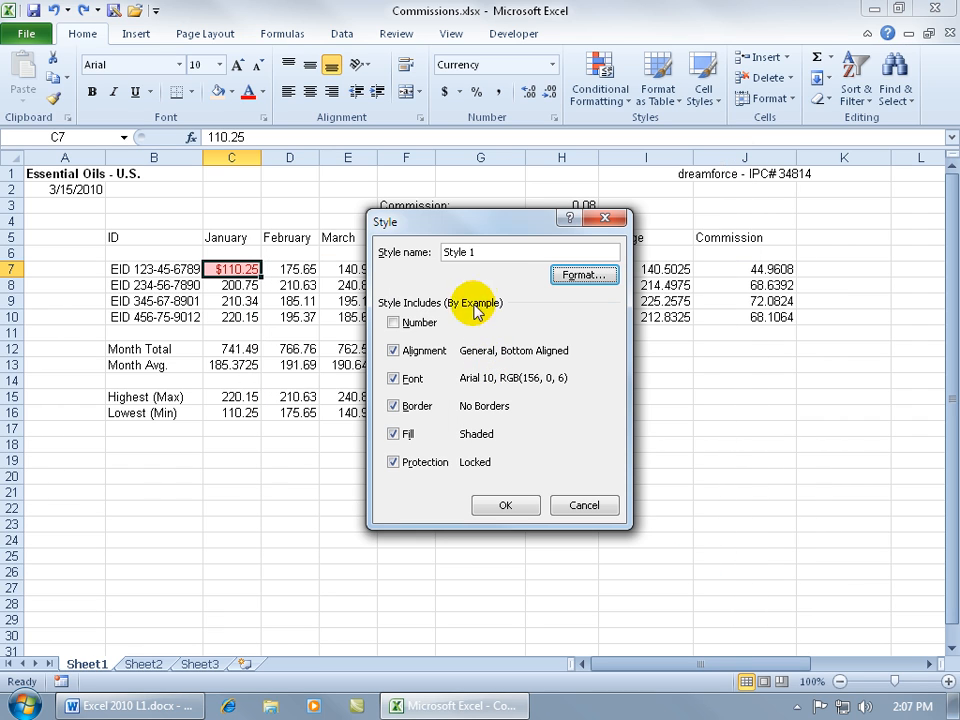
key("alt+s")
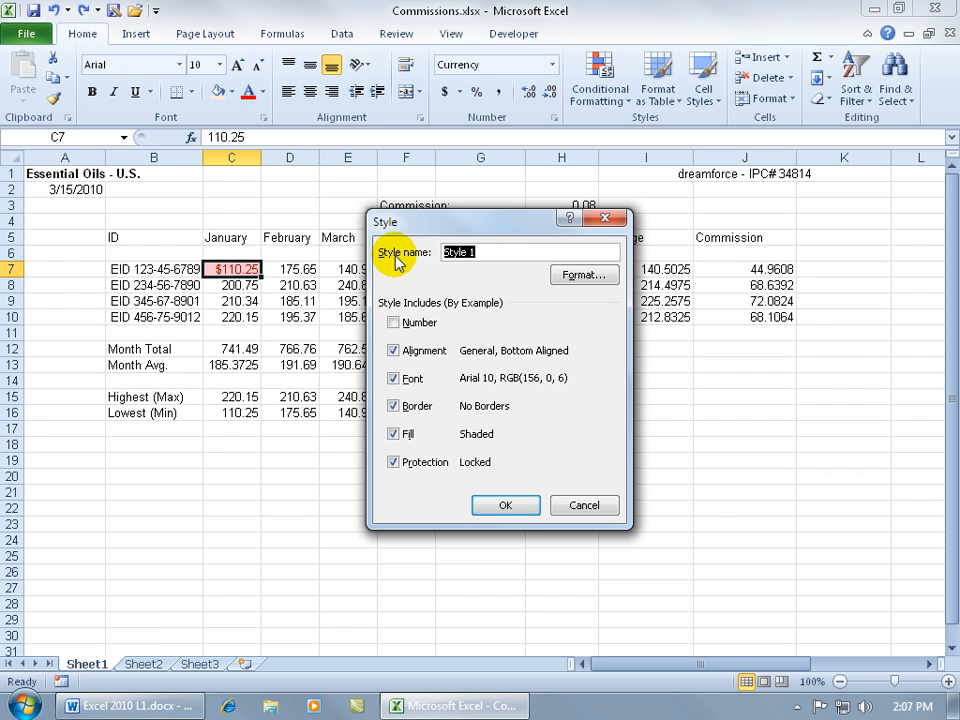
type("Spiffy Stuff")
Save the Spiffy Stuff style and apply it to D8, showing 210.63 in red on pink
left_click(501, 505)
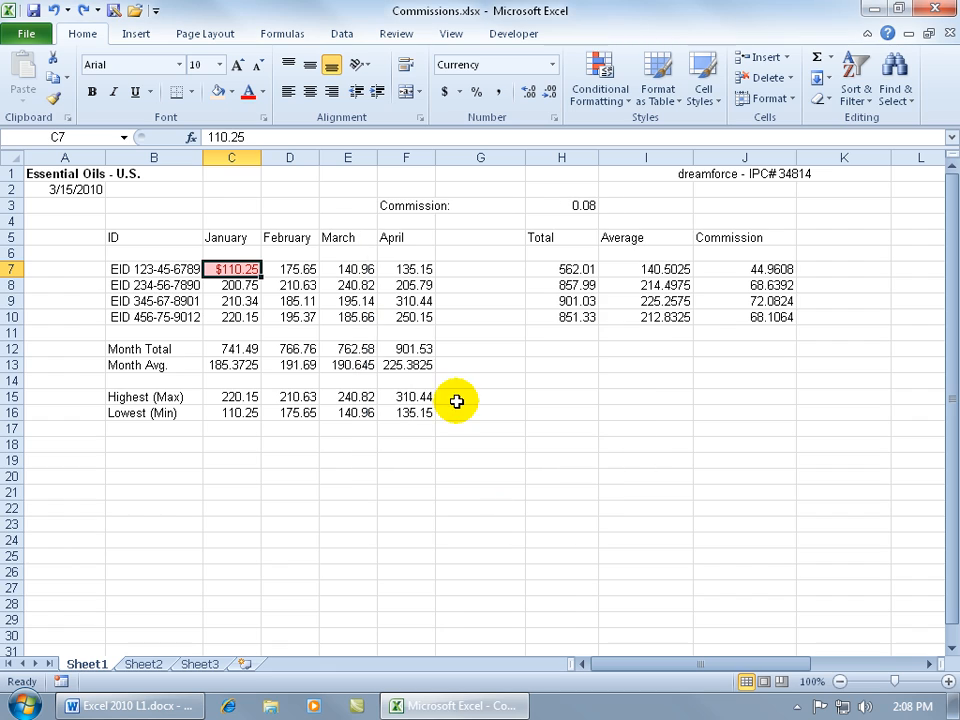
left_click(298, 288)
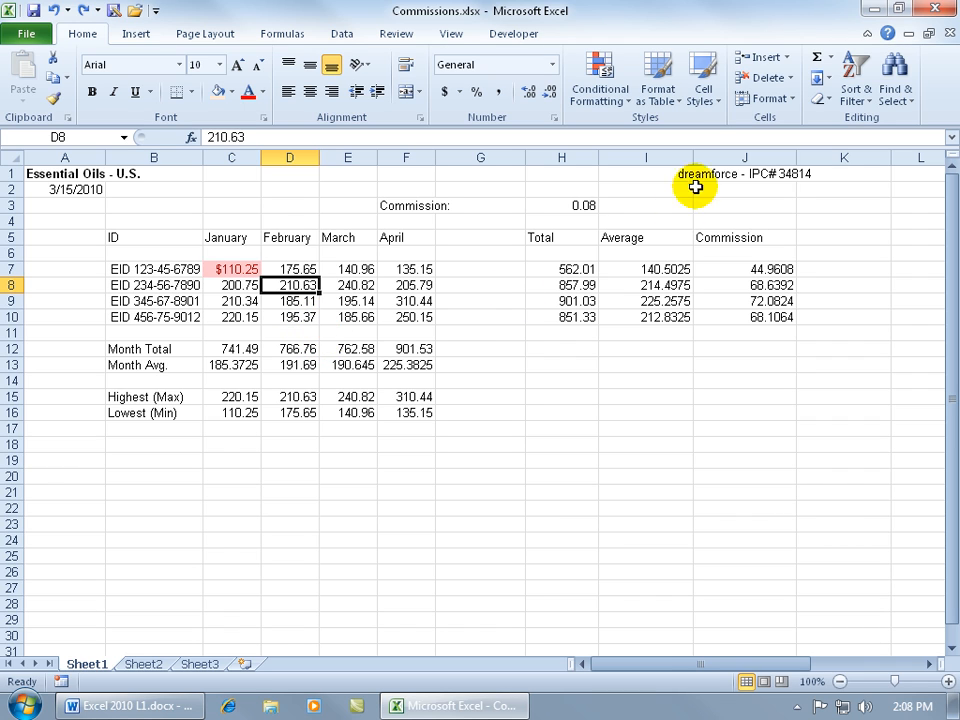
left_click(703, 90)
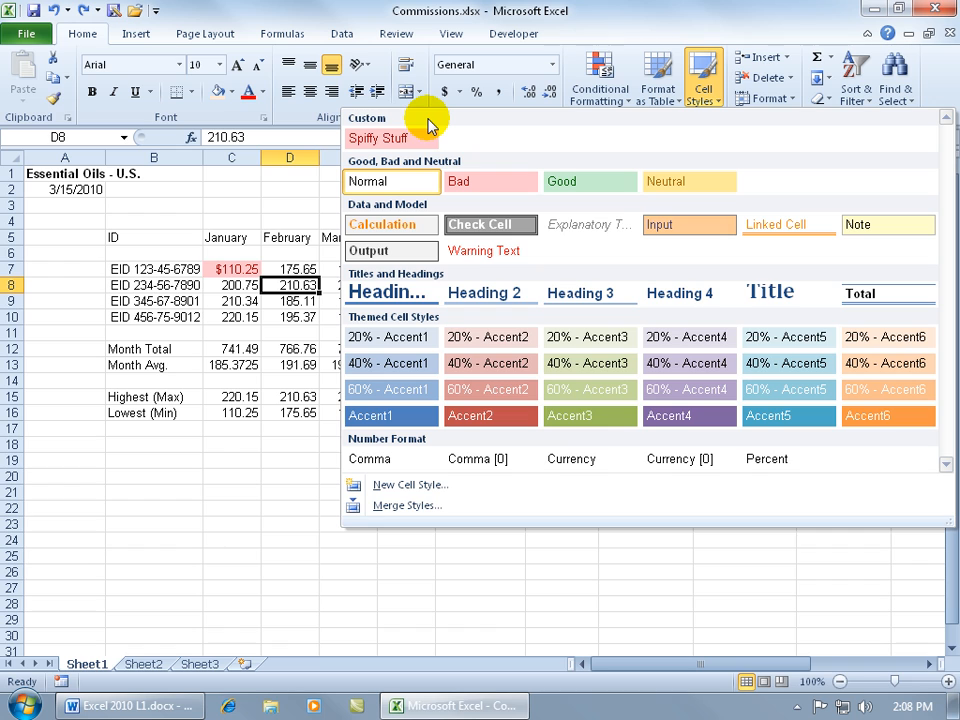
left_click(377, 137)
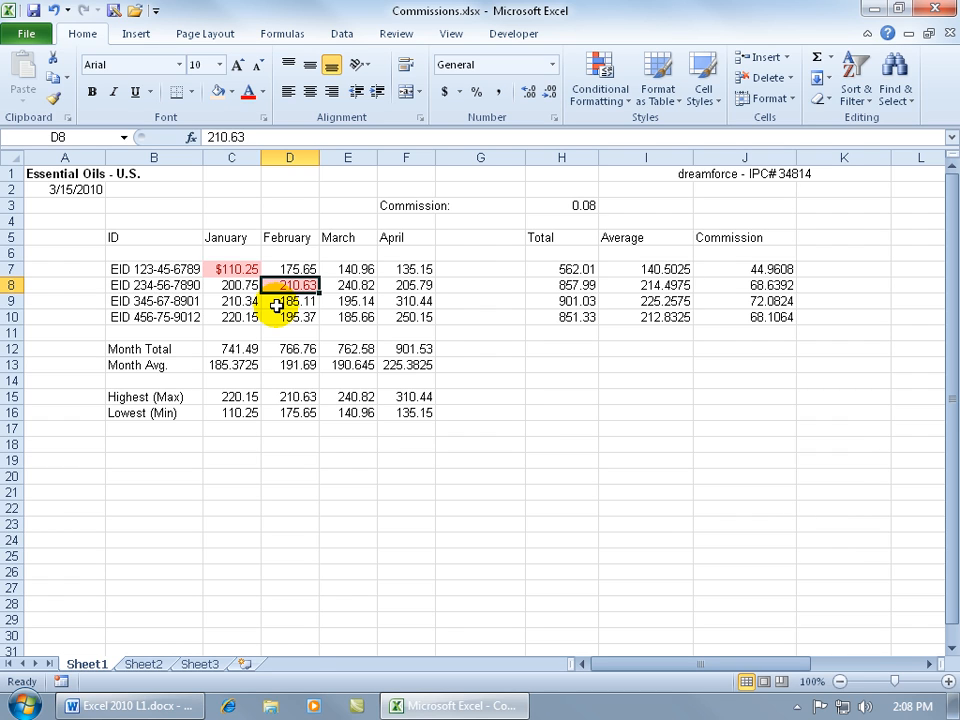
left_click(703, 85)
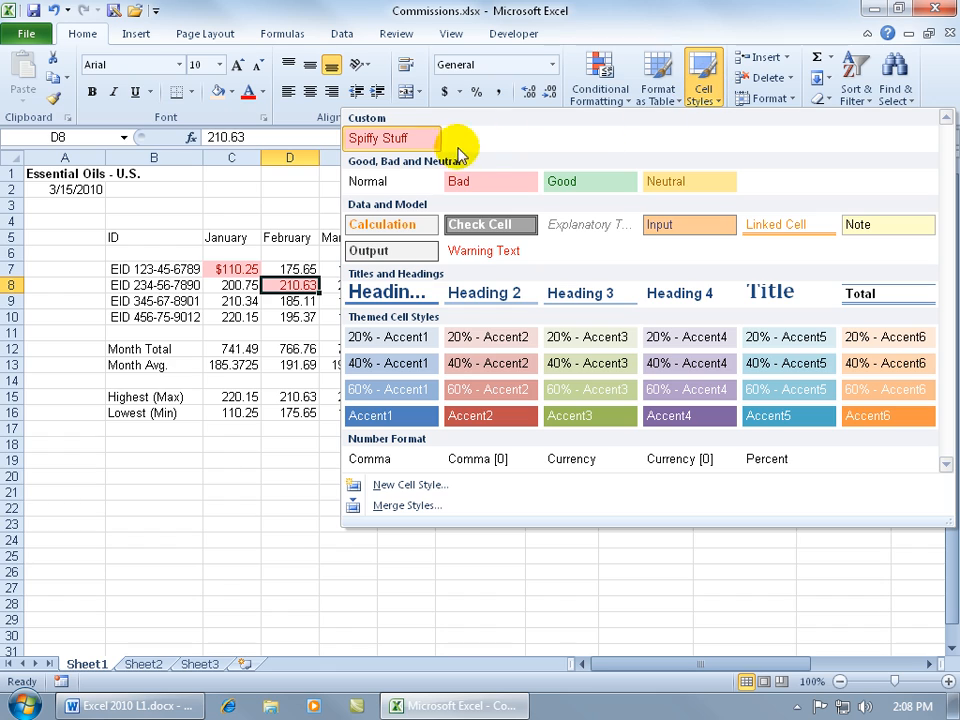
Delete the custom Spiffy Stuff cell style so D8 returns to plain 210.63
right_click(386, 146)
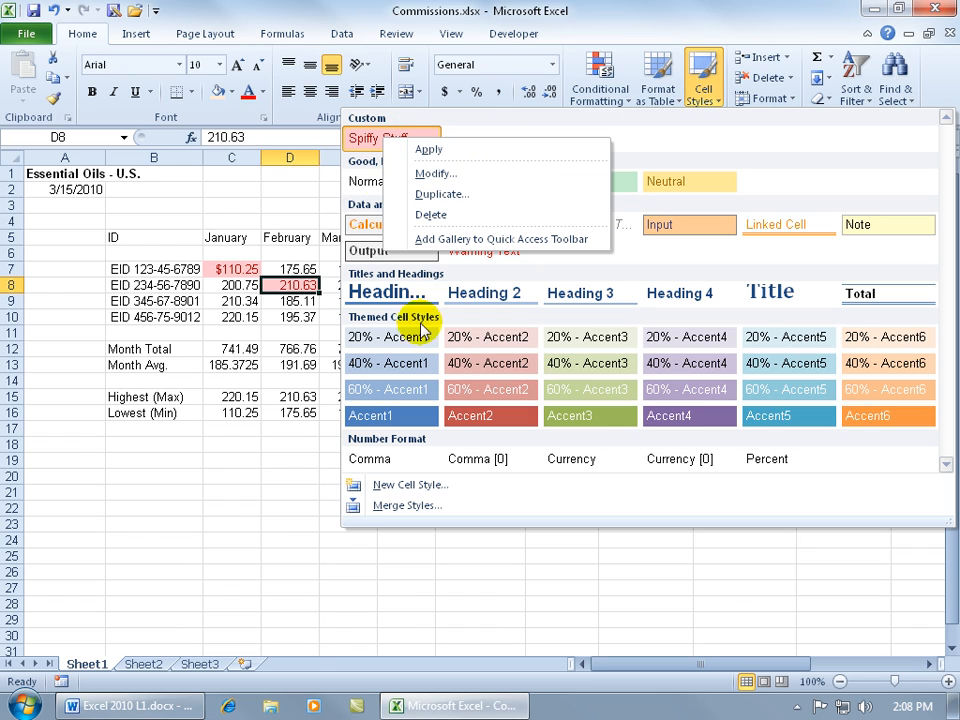
left_click(458, 217)
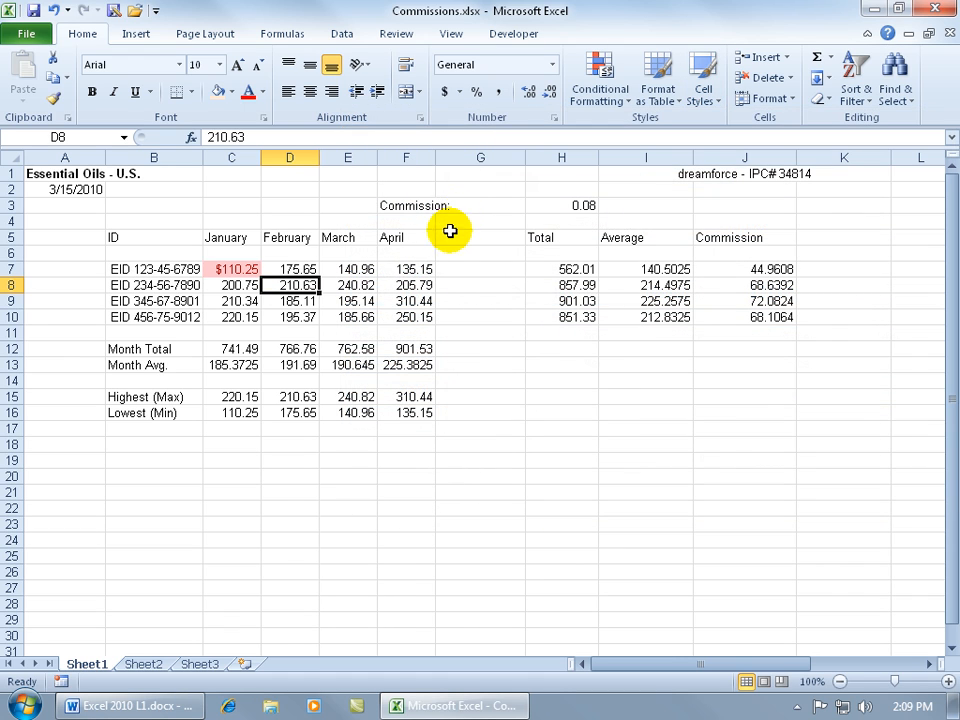